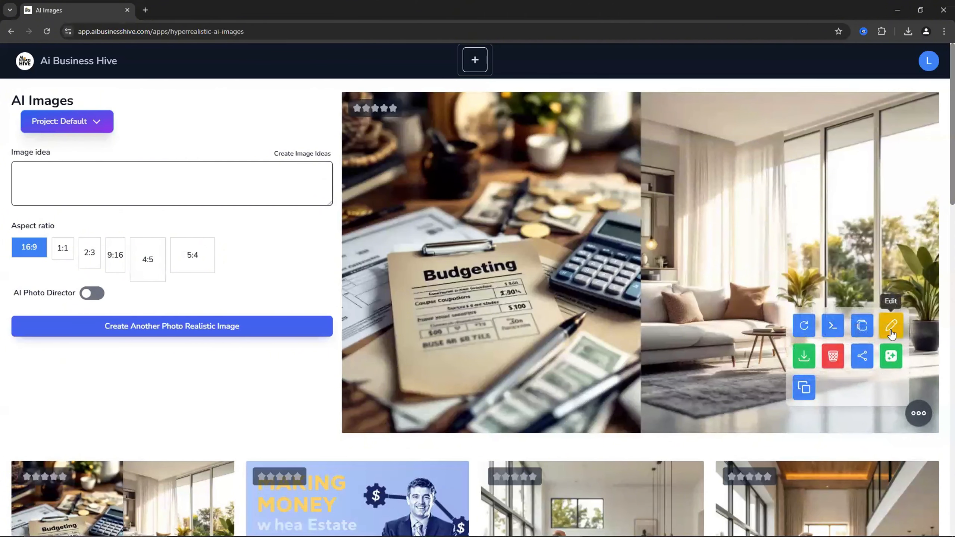
# - Open the family-in-living-room image in the editor, crop it to the Facebook Portrait Post (4:5) shape, and save
pyautogui.scroll(-7, 673, 310)
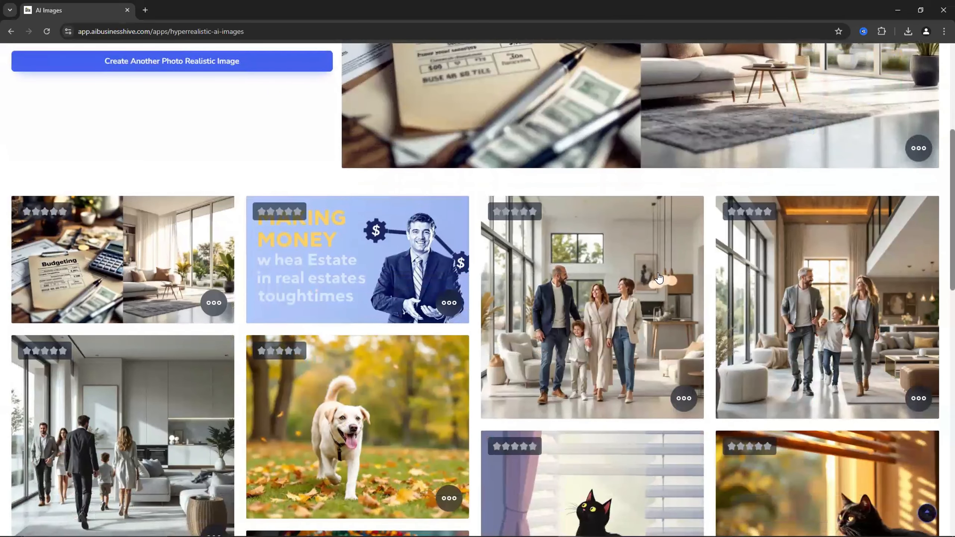
pyautogui.click(683, 398)
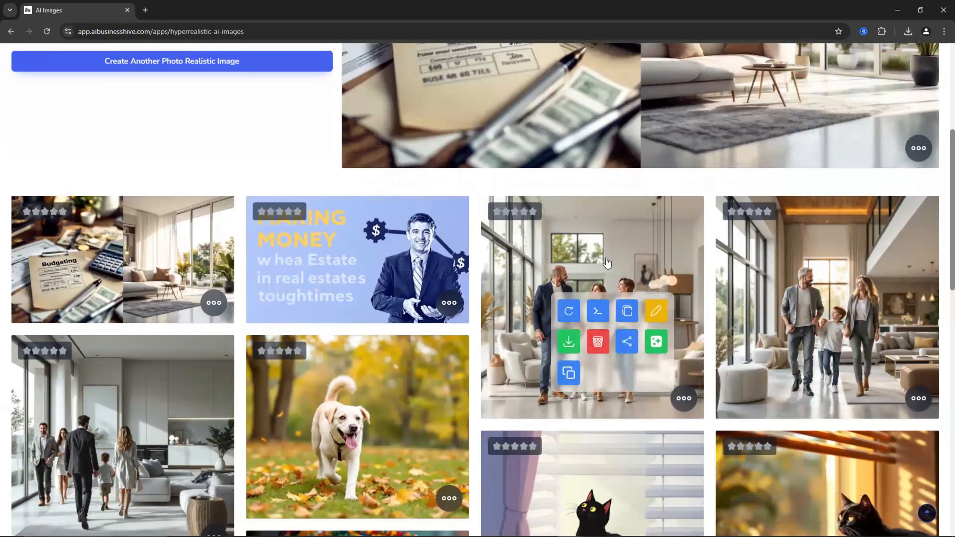
pyautogui.click(658, 320)
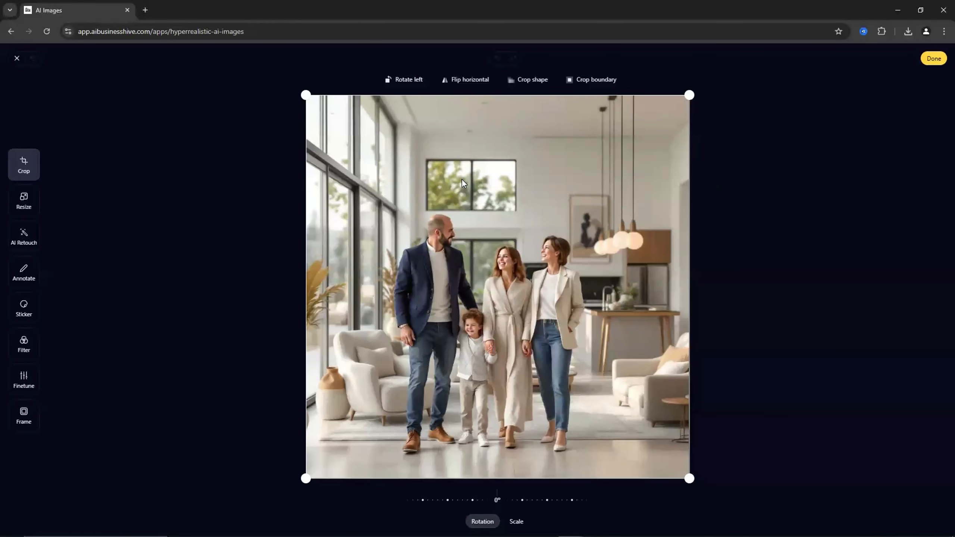
pyautogui.moveTo(688, 95); pyautogui.dragTo(739, 153)
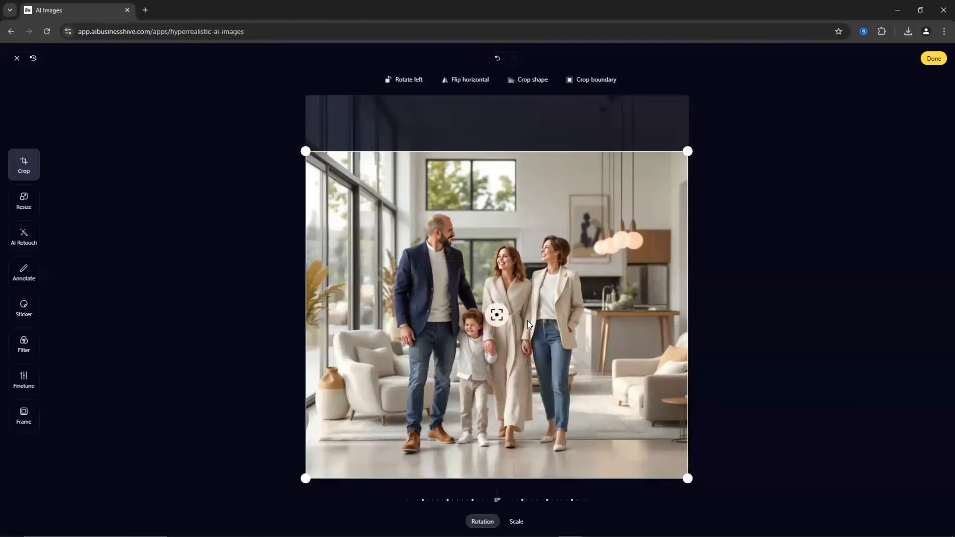
pyautogui.click(531, 83)
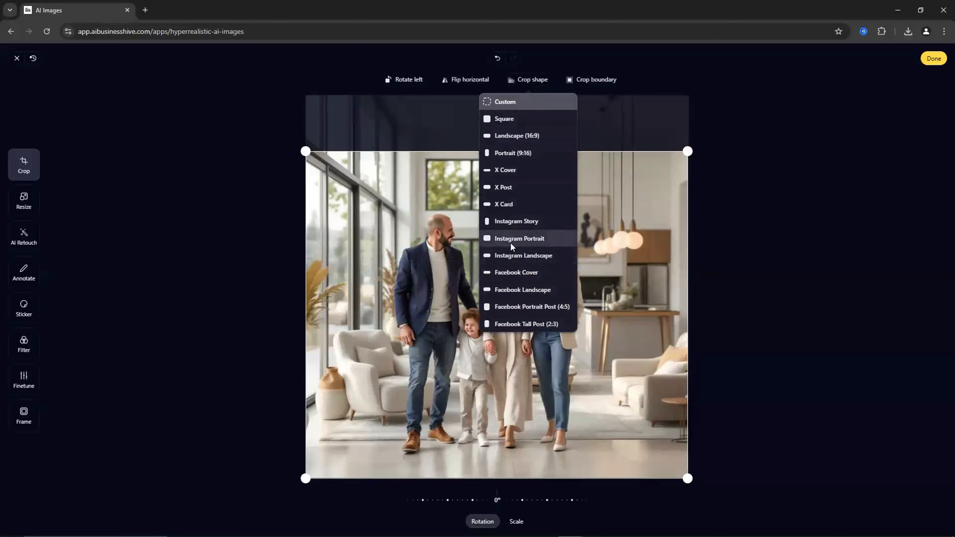
pyautogui.click(518, 307)
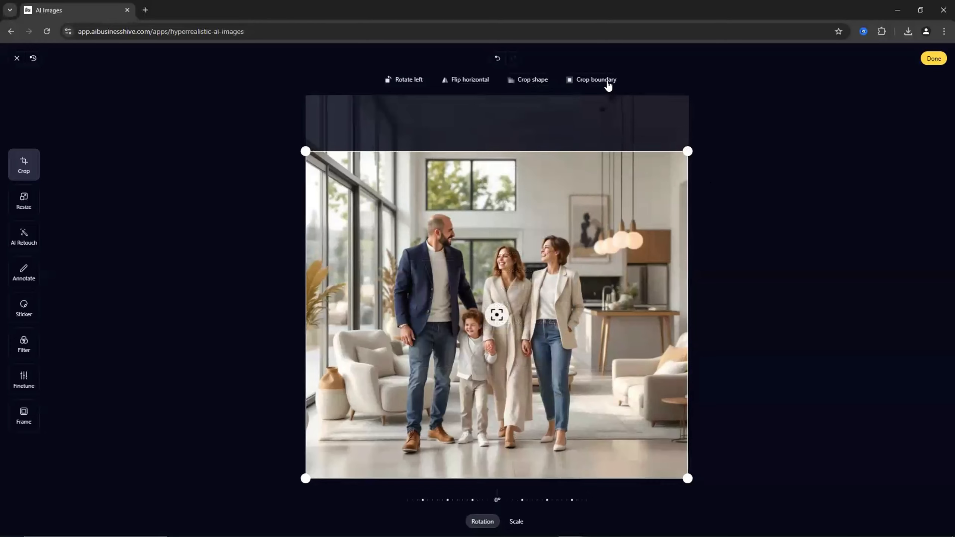
pyautogui.click(935, 58)
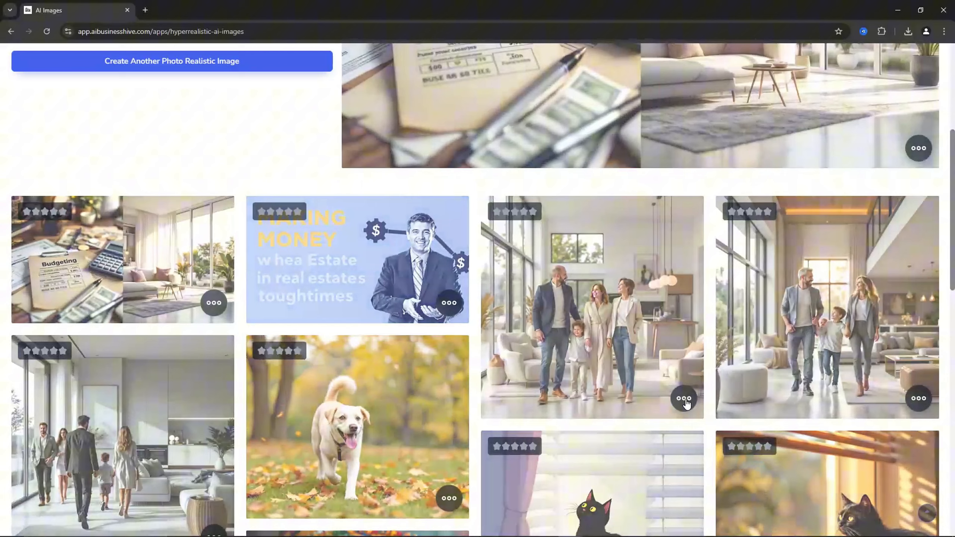
# - Reopen the image's editor and use AI Retouch on the whole image with the prompt "change wall color to gree"
pyautogui.click(684, 400)
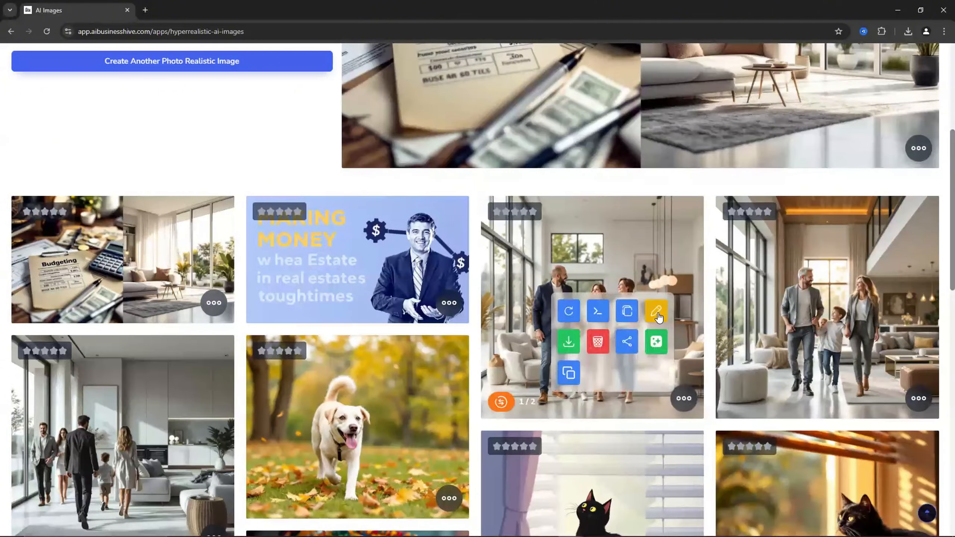
pyautogui.click(659, 313)
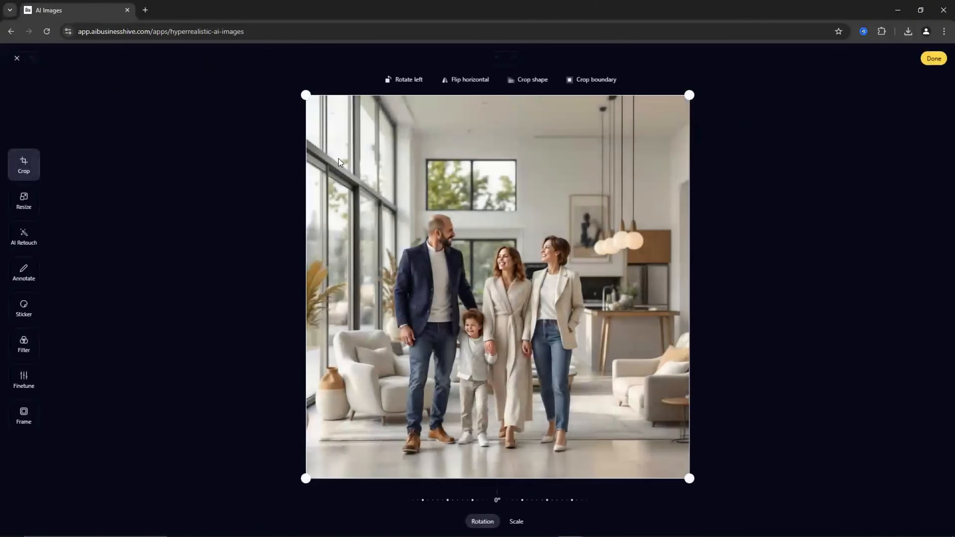
pyautogui.click(23, 203)
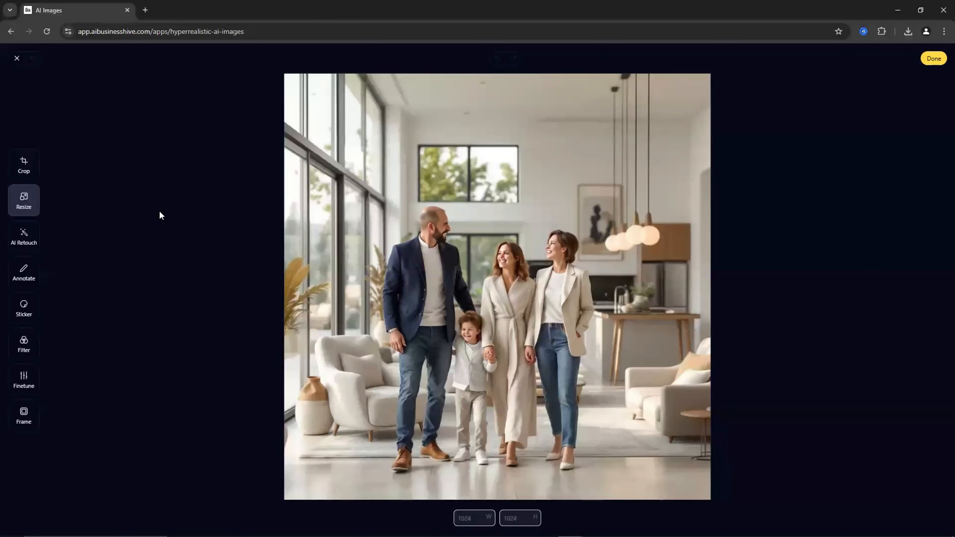
pyautogui.click(26, 238)
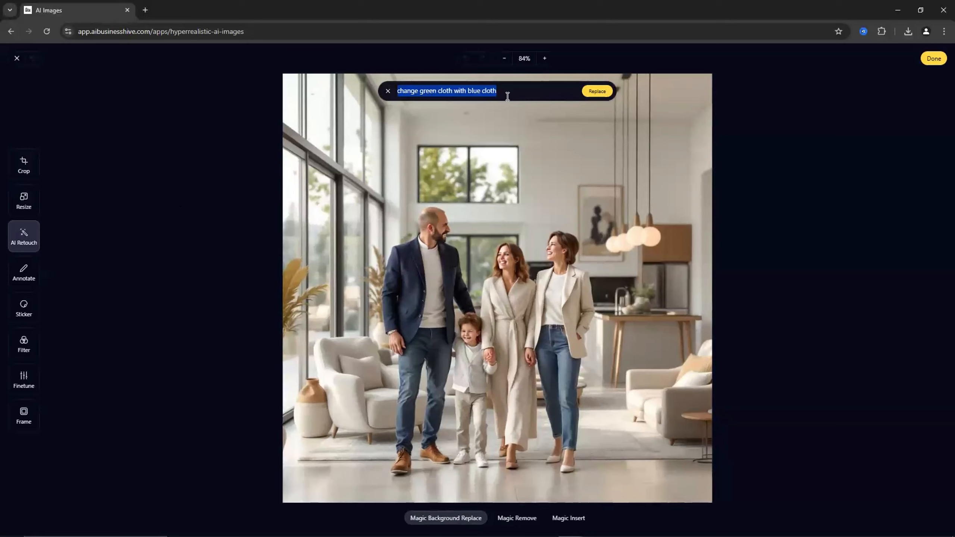
pyautogui.write('change teh')
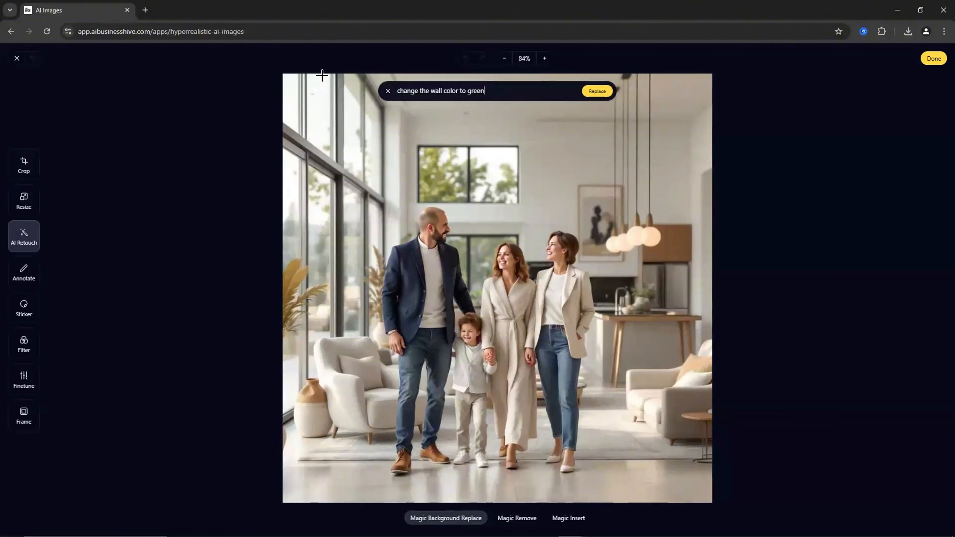
pyautogui.moveTo(289, 76); pyautogui.dragTo(747, 483)
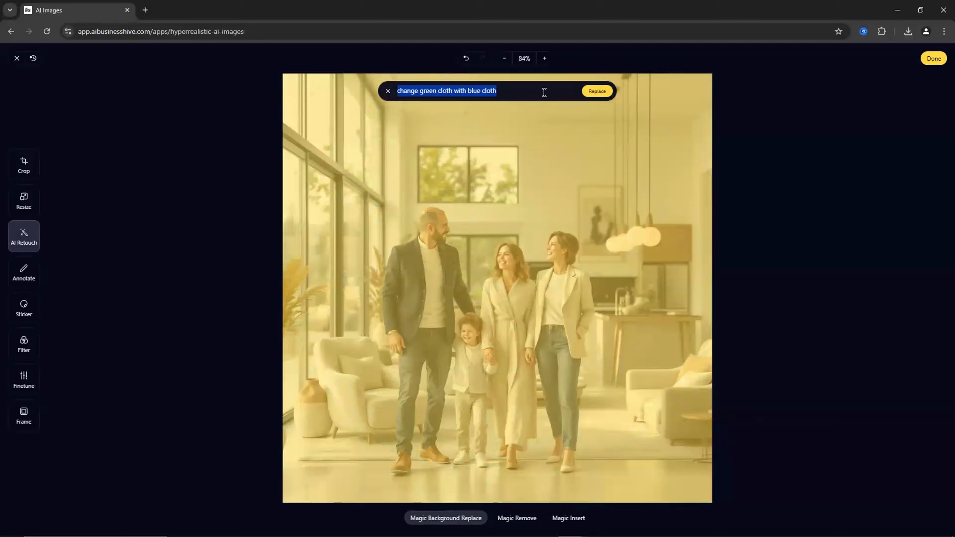
pyautogui.click(528, 92)
pyautogui.moveTo(519, 93); pyautogui.dragTo(393, 94)
pyautogui.write('change wall')
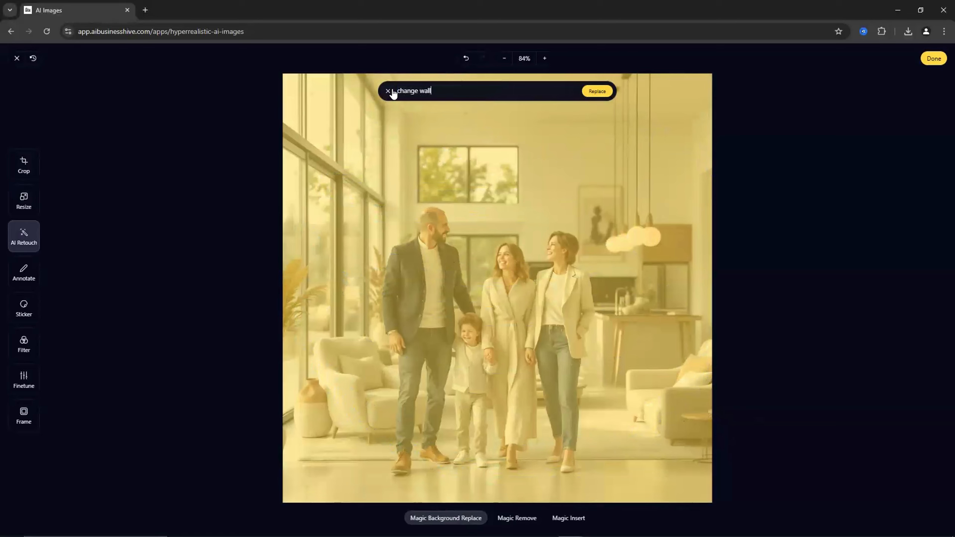
pyautogui.write(' color to green')
pyautogui.click(598, 92)
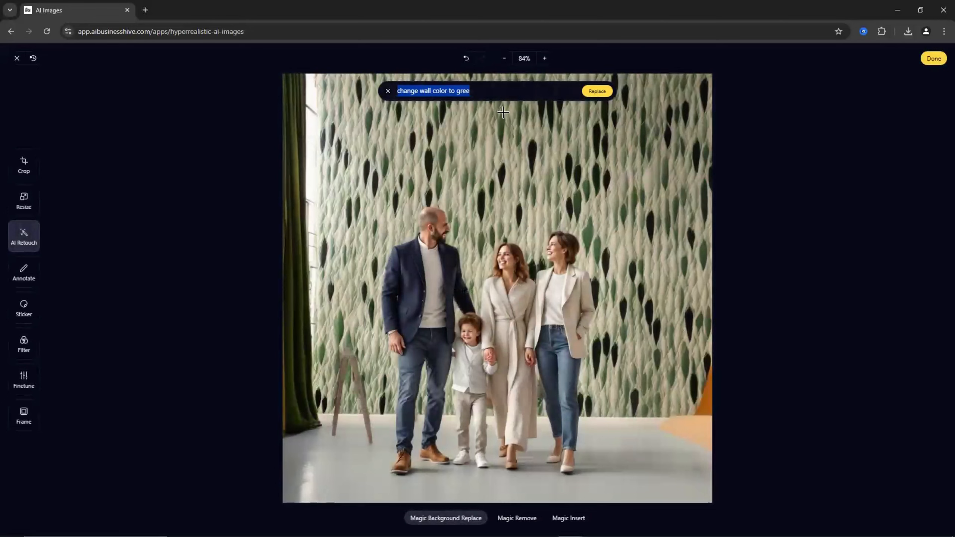
# - Select the whole image again and replace the background with the prompt "make the background a jungle"
pyautogui.click(483, 89)
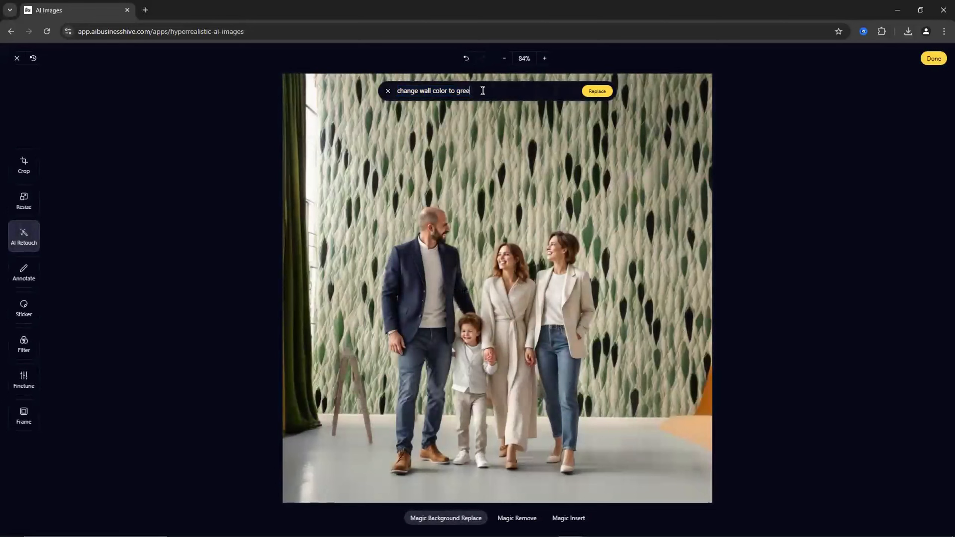
pyautogui.moveTo(483, 91); pyautogui.dragTo(403, 89)
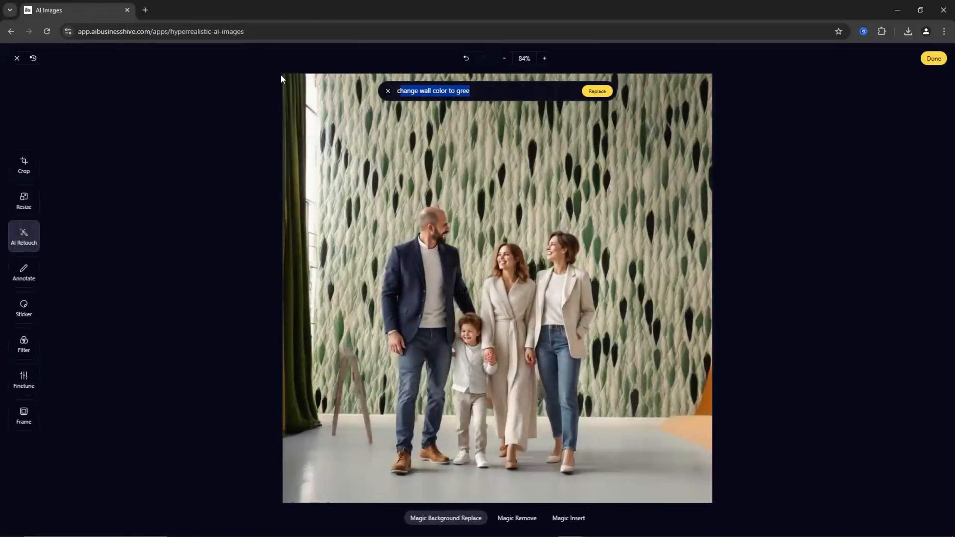
pyautogui.moveTo(282, 75); pyautogui.dragTo(706, 466)
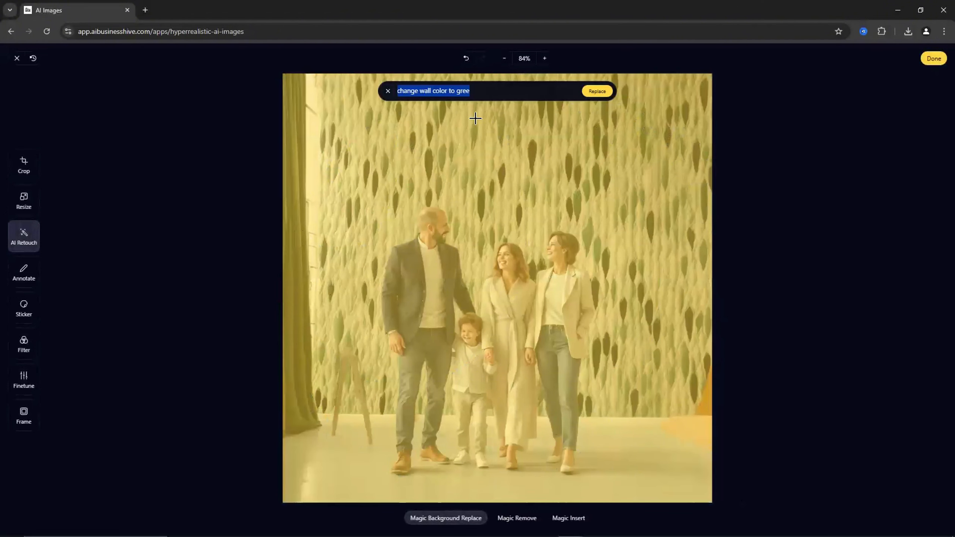
pyautogui.write('make the ')
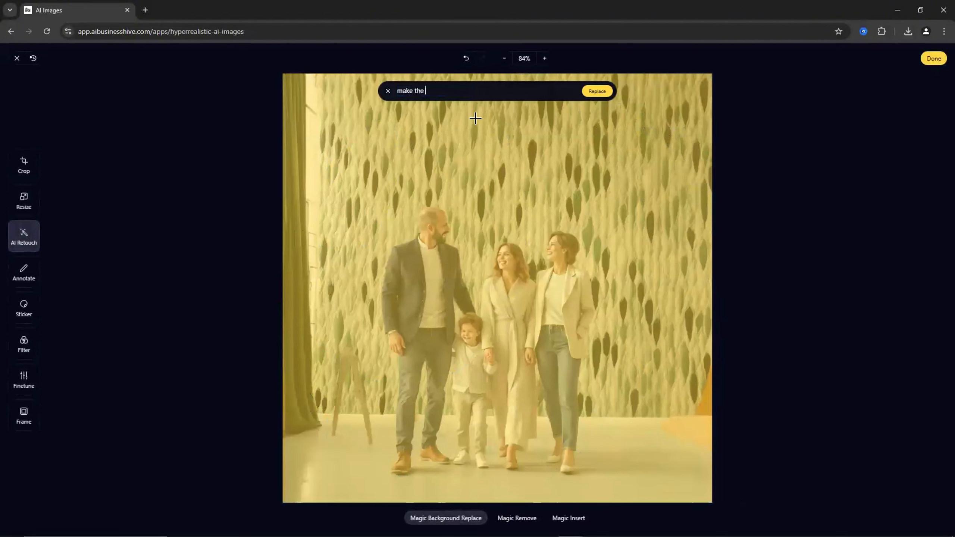
pyautogui.write('background a jungle')
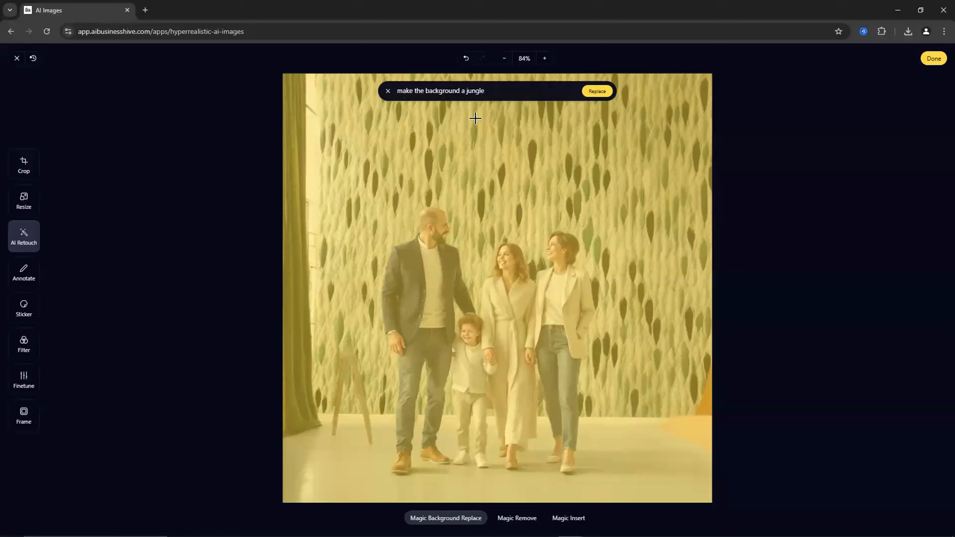
pyautogui.click(592, 98)
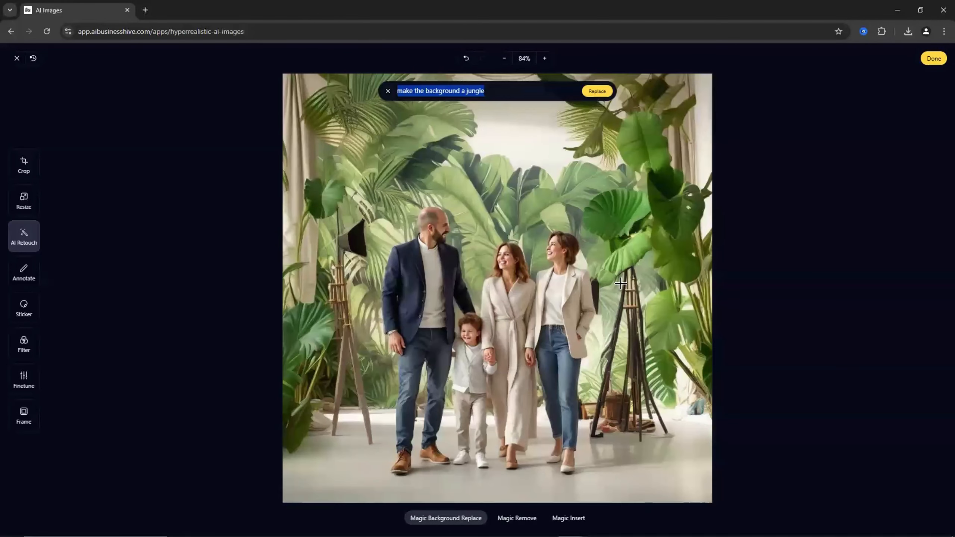
# - Add grinning-face stickers and place them over both women's faces
pyautogui.click(23, 272)
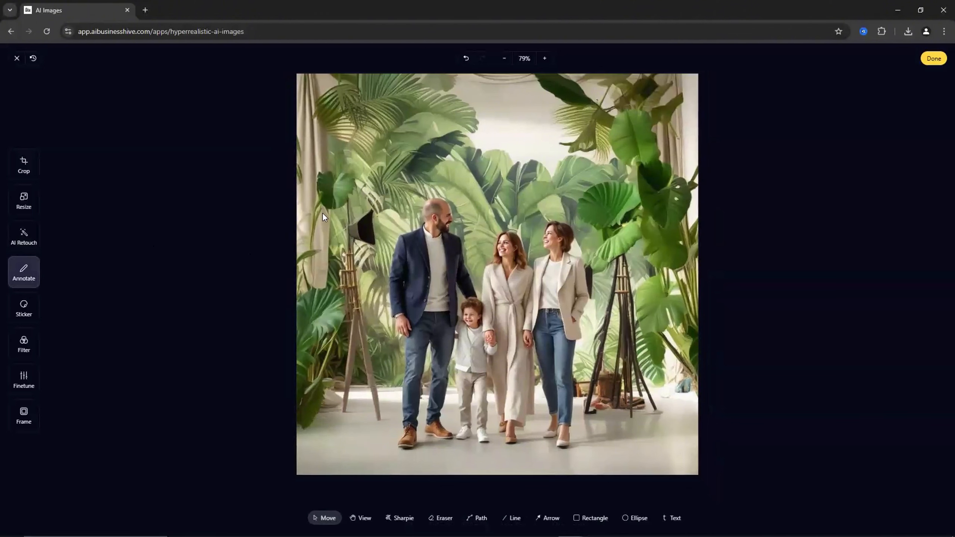
pyautogui.click(23, 307)
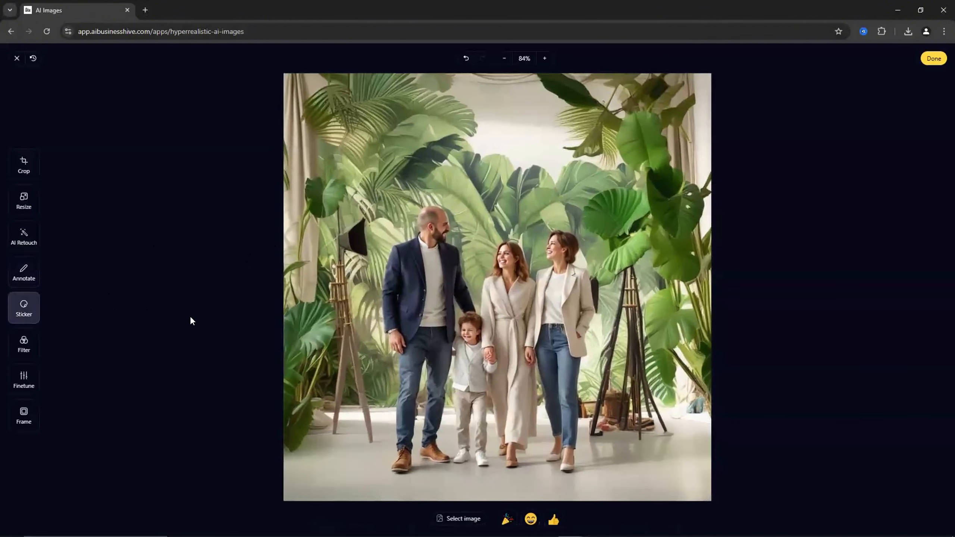
pyautogui.click(531, 519)
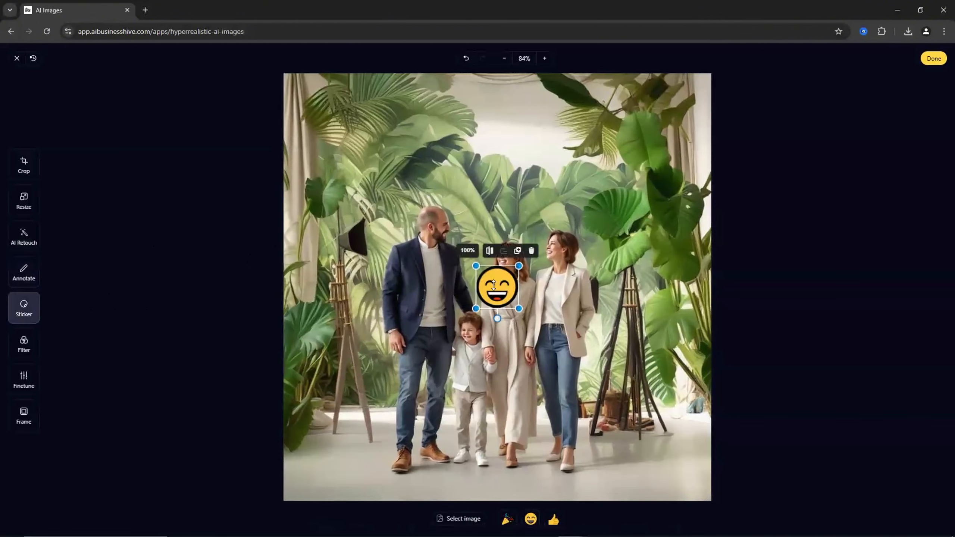
pyautogui.moveTo(495, 290); pyautogui.dragTo(511, 250)
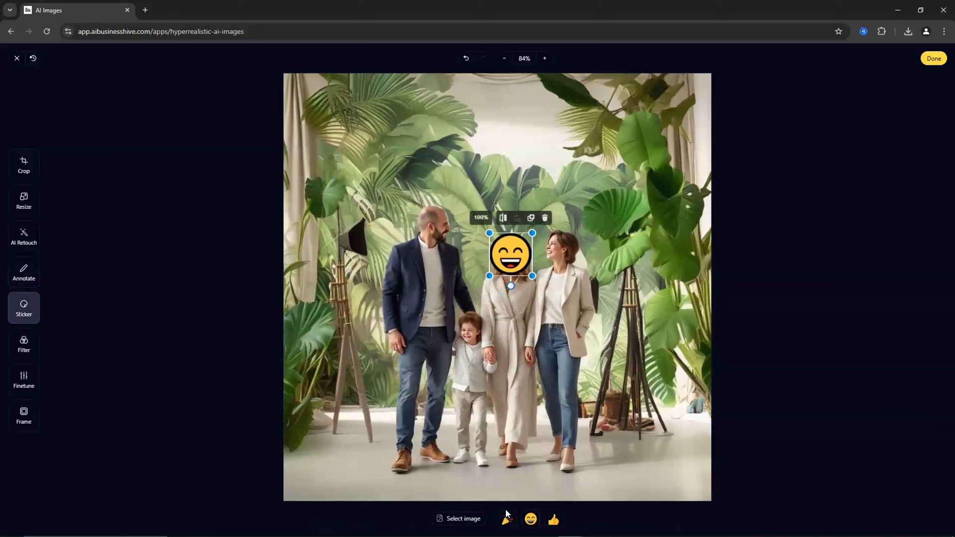
pyautogui.click(531, 519)
pyautogui.moveTo(497, 298); pyautogui.dragTo(561, 256)
# - Add two more grinning-face stickers over the man's and the child's faces
pyautogui.click(531, 519)
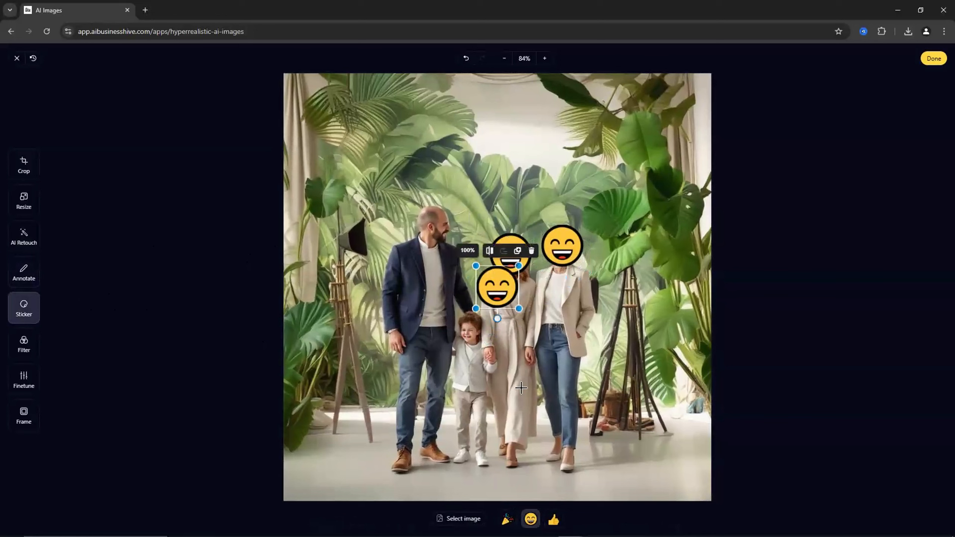
pyautogui.moveTo(496, 285); pyautogui.dragTo(430, 223)
pyautogui.click(531, 520)
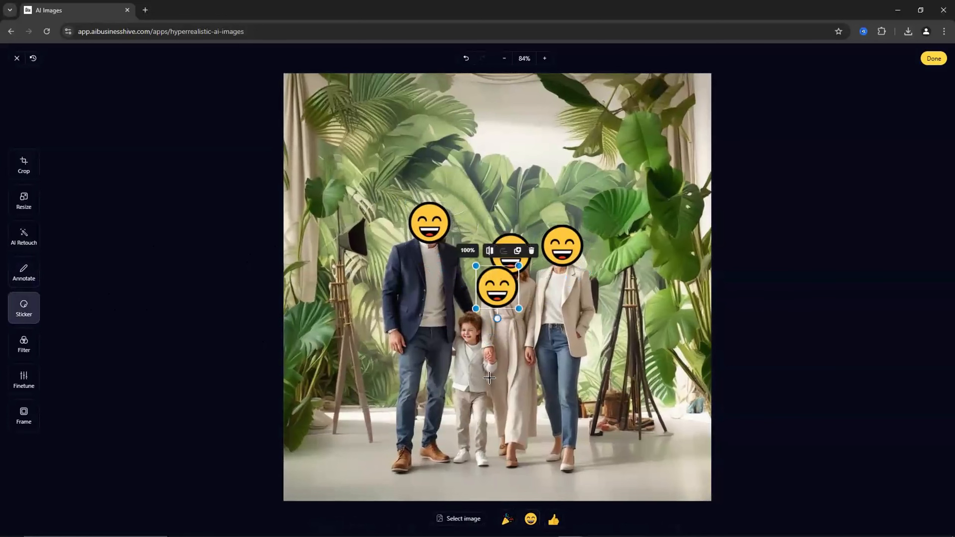
pyautogui.moveTo(495, 308)
pyautogui.mouseDown()
pyautogui.moveTo(470, 347)
pyautogui.moveTo(492, 306)
pyautogui.moveTo(478, 317)
pyautogui.mouseUp()
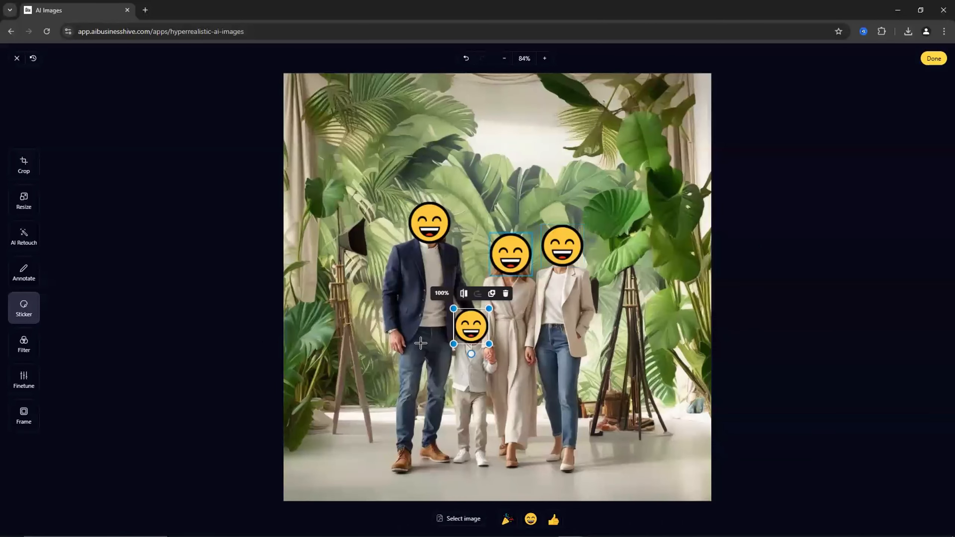
pyautogui.click(105, 353)
# - Try the Fade, Chrome, Warm, Noir and Pastel filters and revert to the Default filter
pyautogui.click(24, 352)
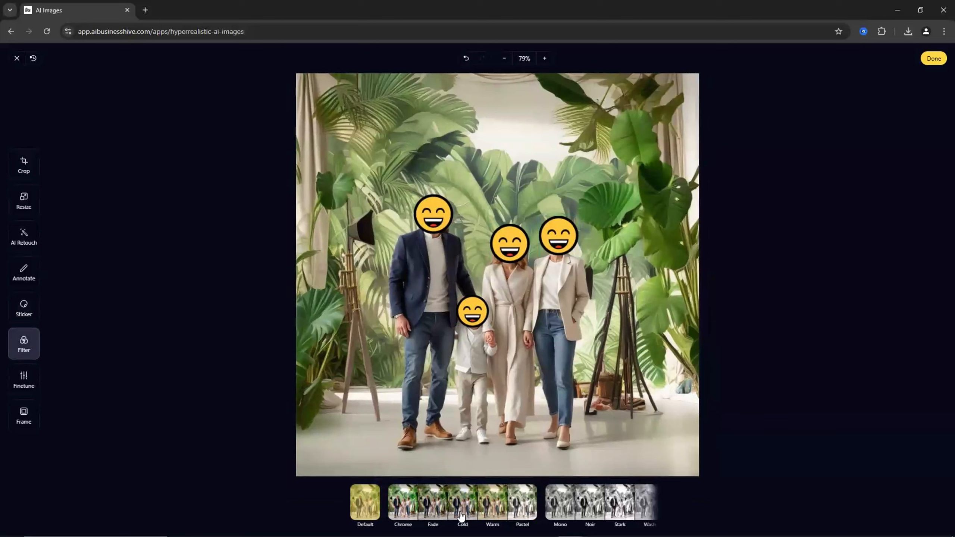
pyautogui.click(434, 509)
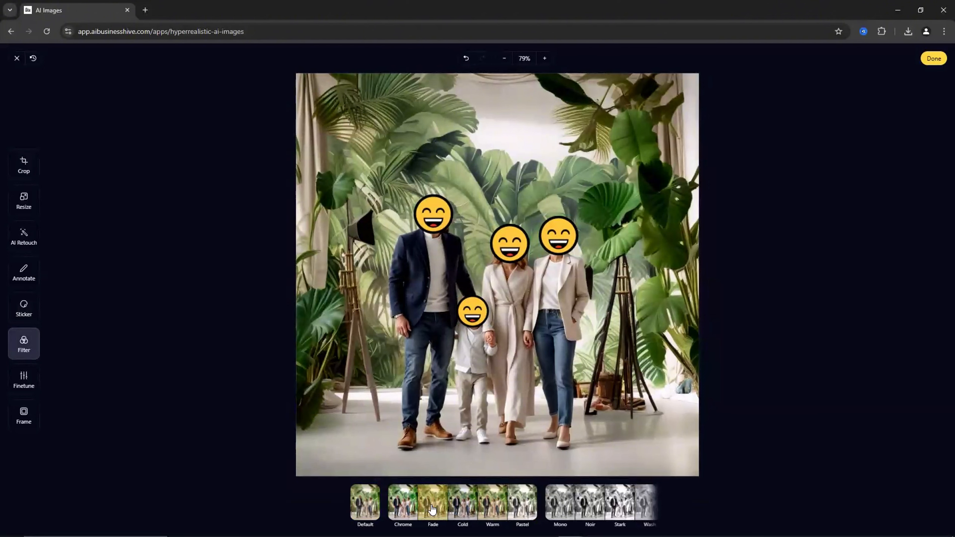
pyautogui.click(408, 513)
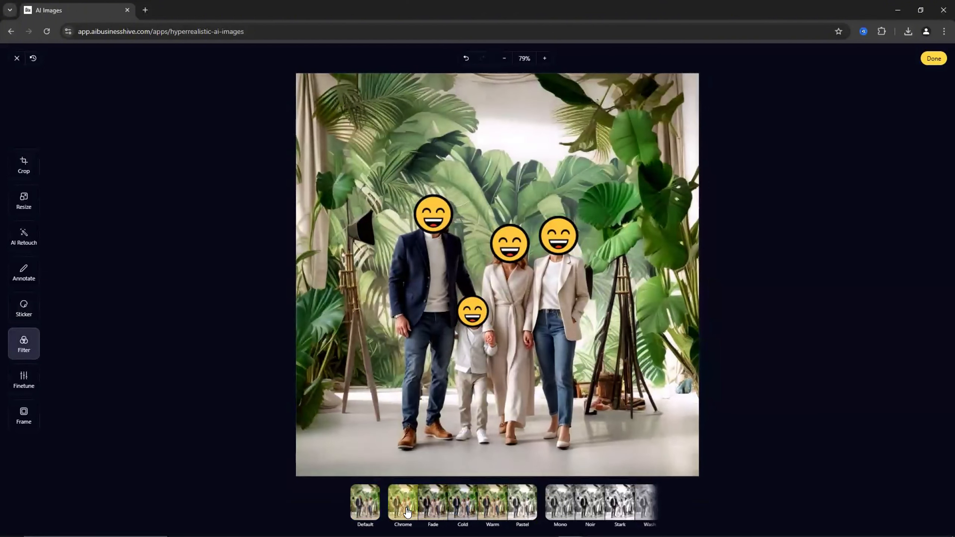
pyautogui.click(499, 512)
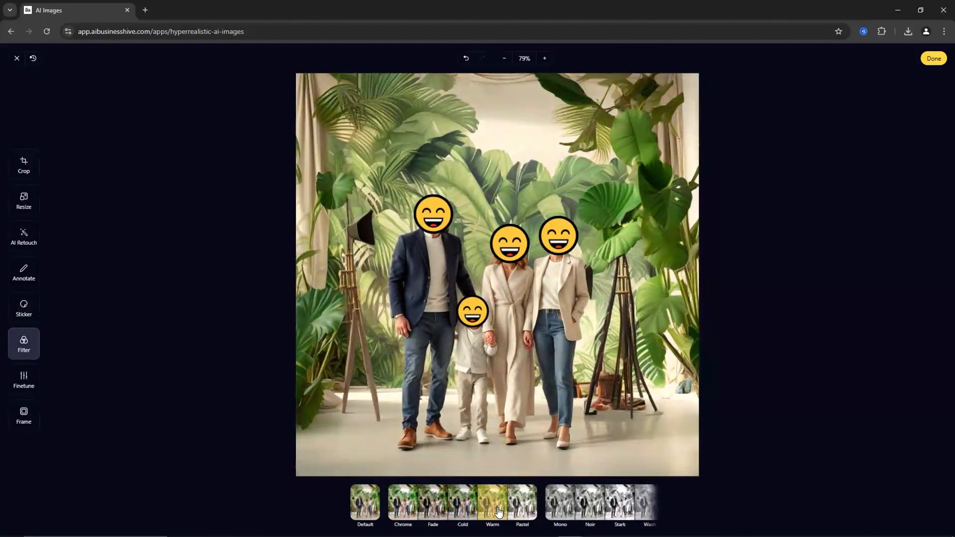
pyautogui.click(581, 510)
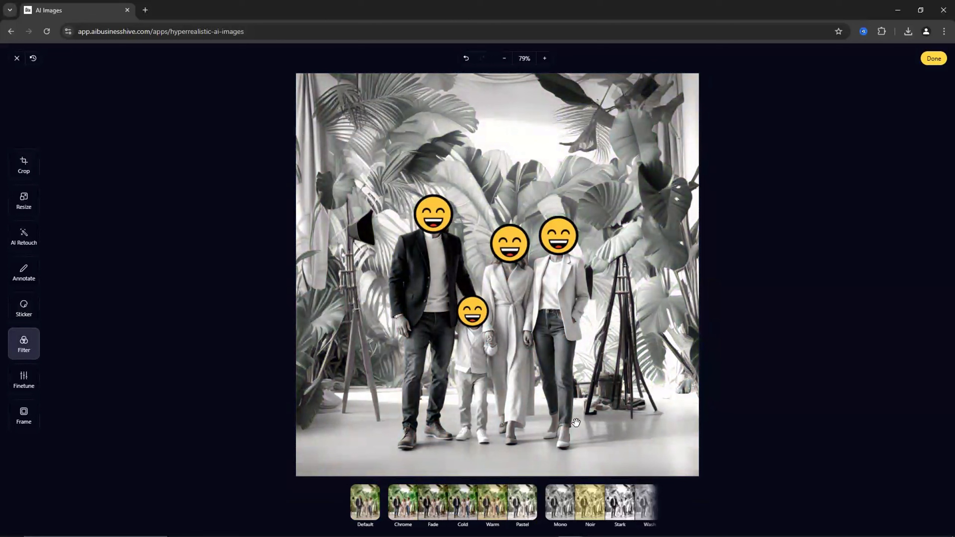
pyautogui.click(524, 507)
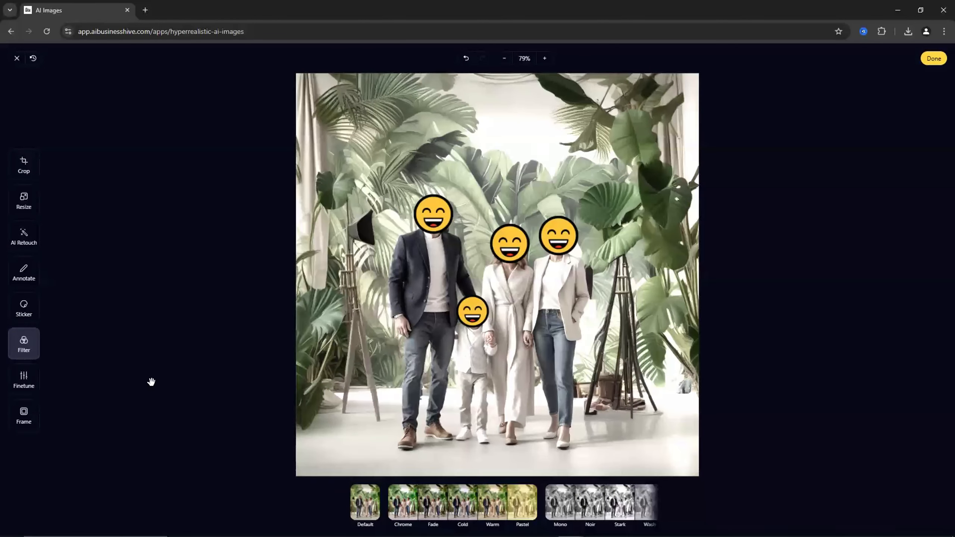
pyautogui.click(372, 515)
# - Open Finetune and set the vignette to -13
pyautogui.click(33, 385)
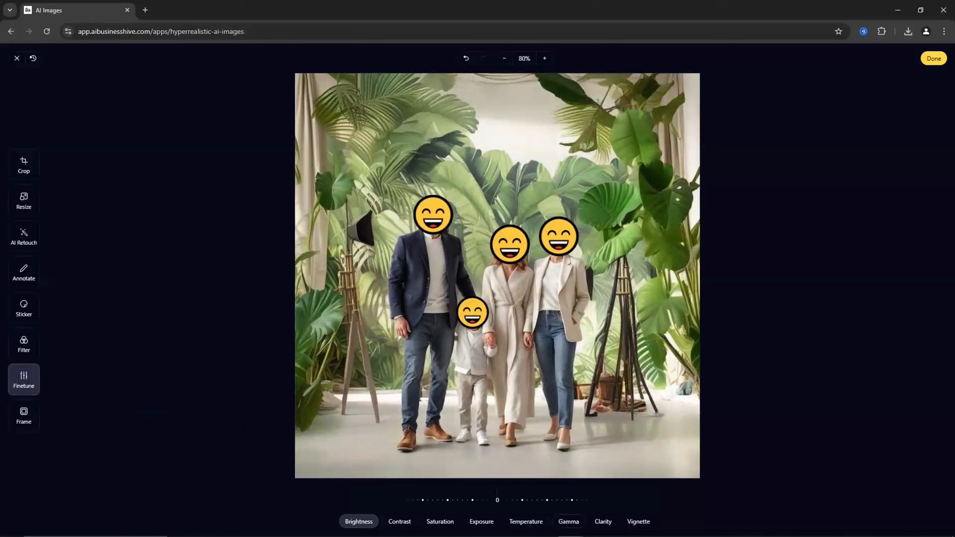
pyautogui.click(639, 521)
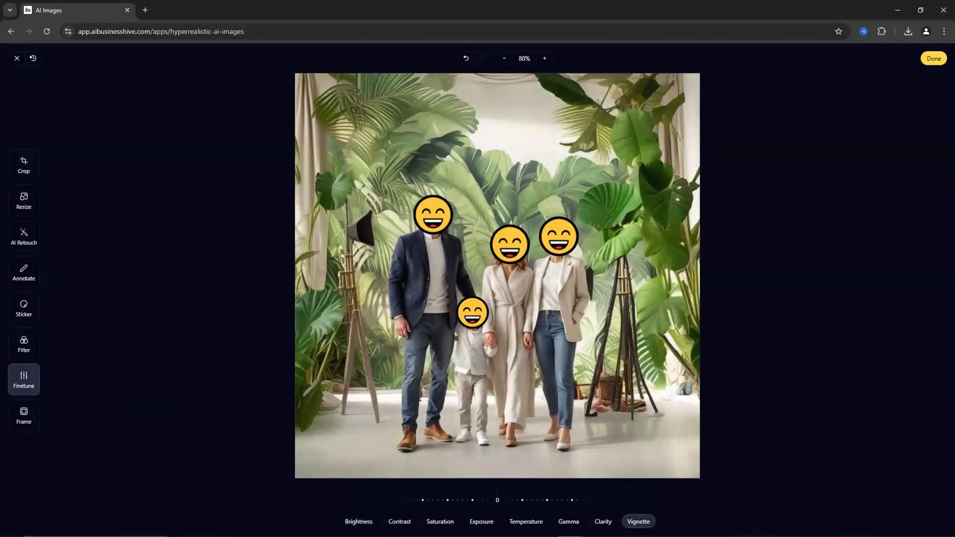
pyautogui.moveTo(501, 495); pyautogui.dragTo(784, 504)
pyautogui.moveTo(443, 489); pyautogui.dragTo(627, 489)
pyautogui.moveTo(570, 486); pyautogui.dragTo(512, 488)
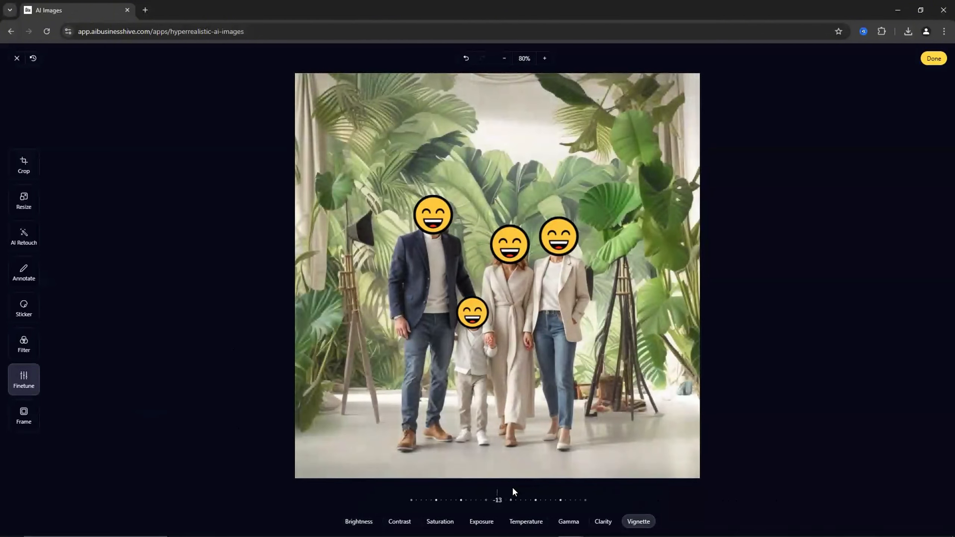
# - Set the clarity to -19
pyautogui.click(603, 522)
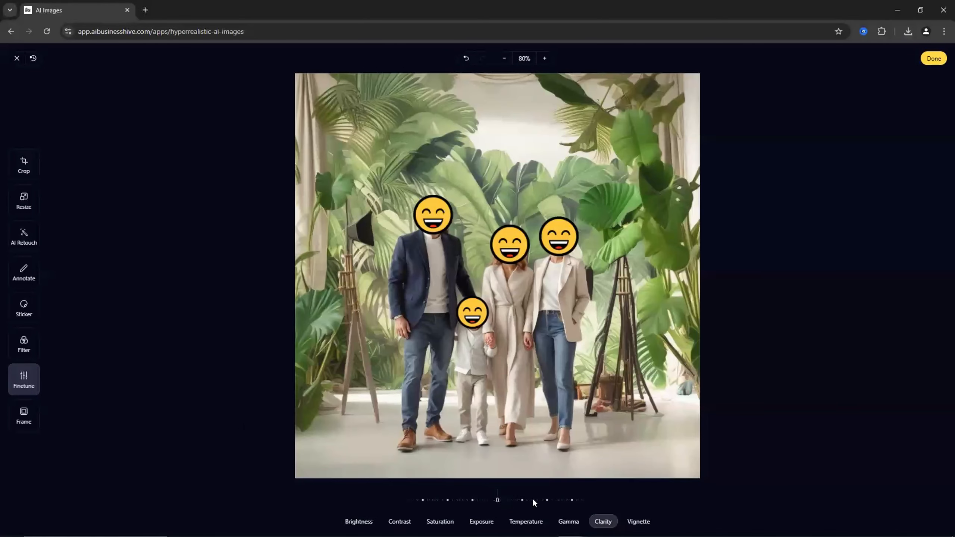
pyautogui.moveTo(505, 496); pyautogui.dragTo(684, 497)
pyautogui.moveTo(468, 489); pyautogui.dragTo(321, 477)
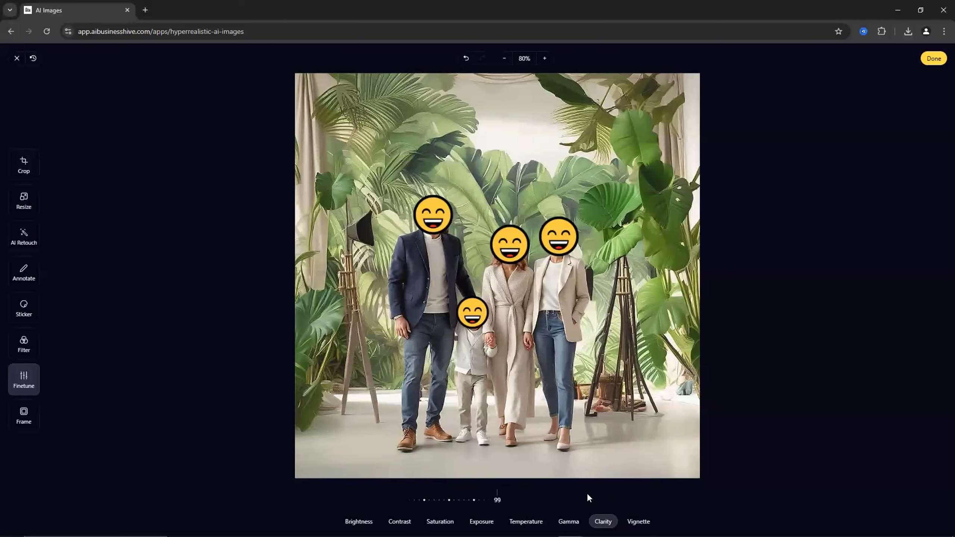
pyautogui.moveTo(588, 498); pyautogui.dragTo(756, 500)
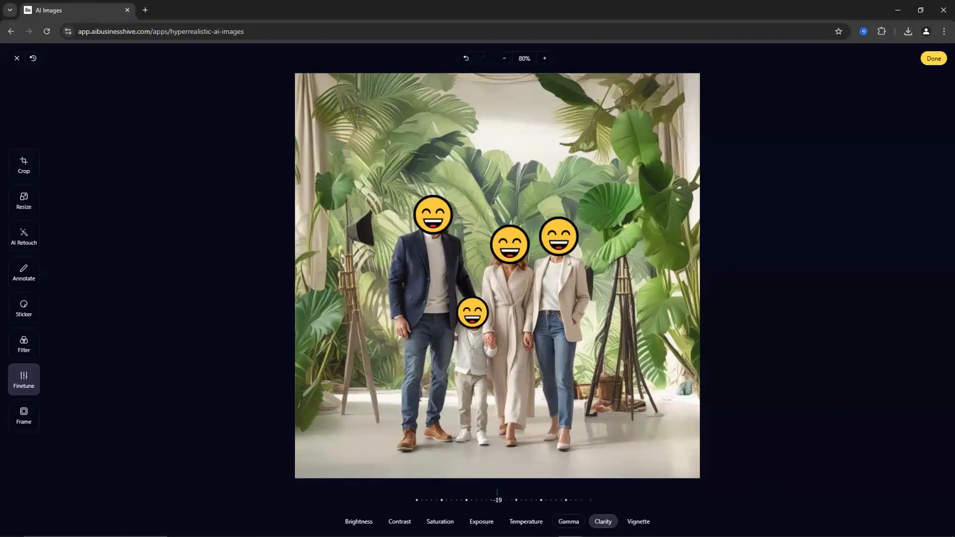
# - Adjust the temperature and exposure sliders slightly
pyautogui.click(525, 521)
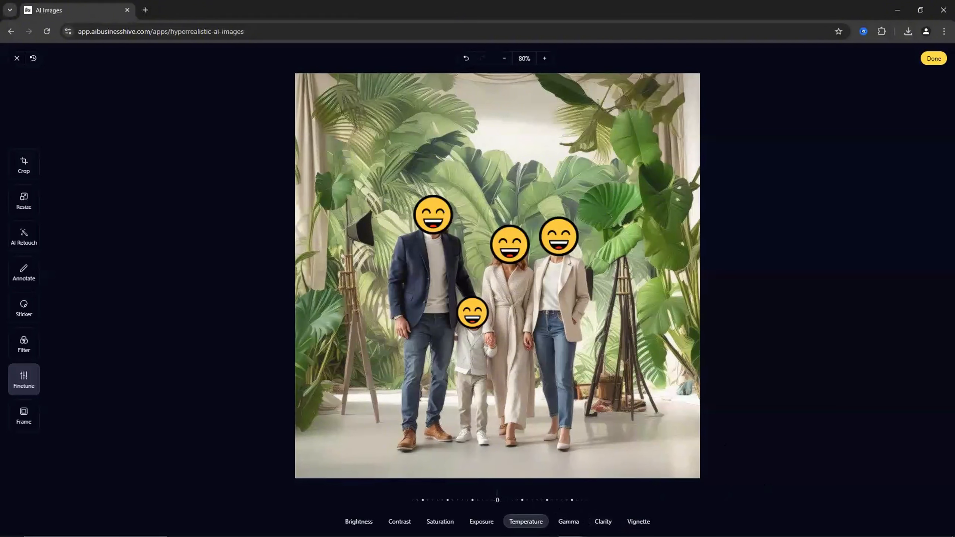
pyautogui.moveTo(541, 494); pyautogui.dragTo(455, 502)
pyautogui.click(481, 522)
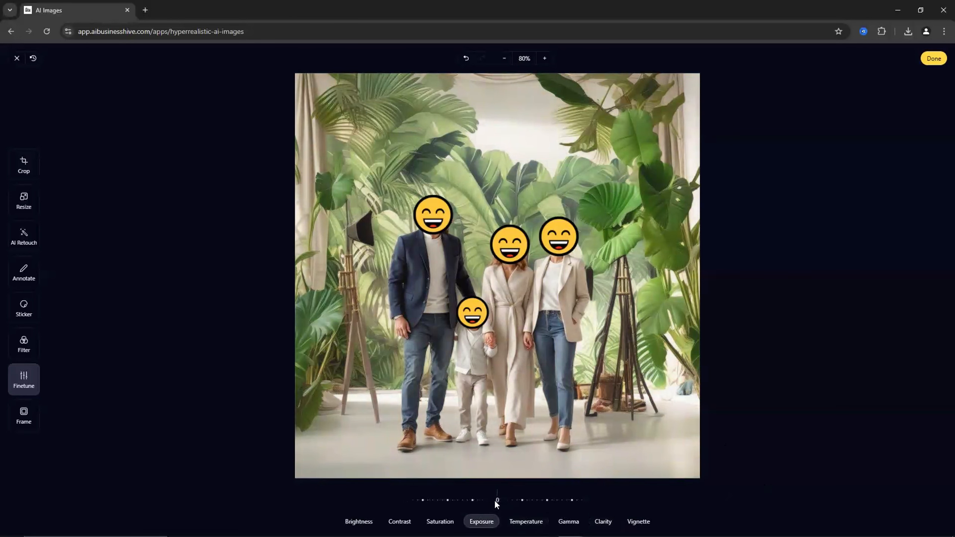
pyautogui.moveTo(516, 498)
pyautogui.mouseDown()
pyautogui.moveTo(572, 498)
pyautogui.moveTo(330, 484)
pyautogui.moveTo(529, 493)
pyautogui.mouseUp()
# - Set the saturation to 99
pyautogui.click(440, 521)
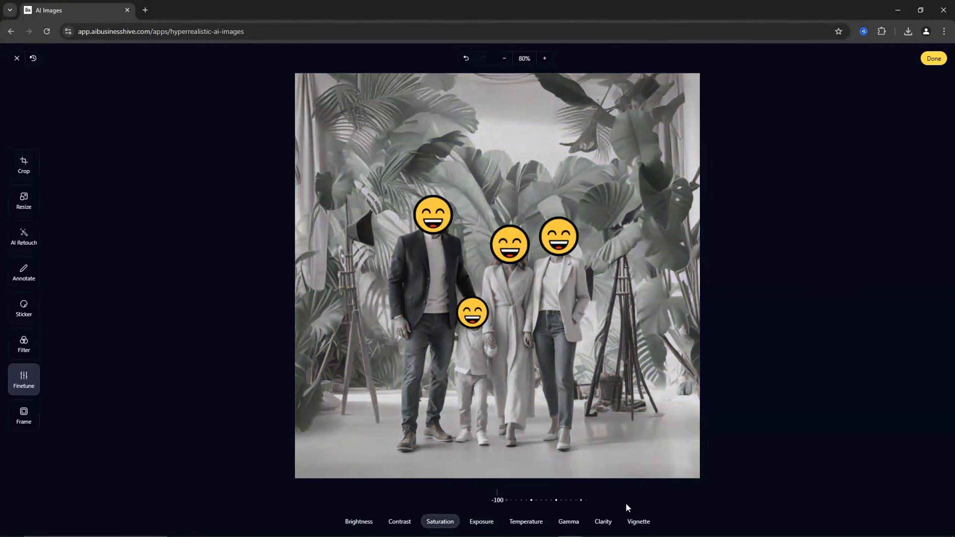
pyautogui.moveTo(625, 503); pyautogui.dragTo(613, 504)
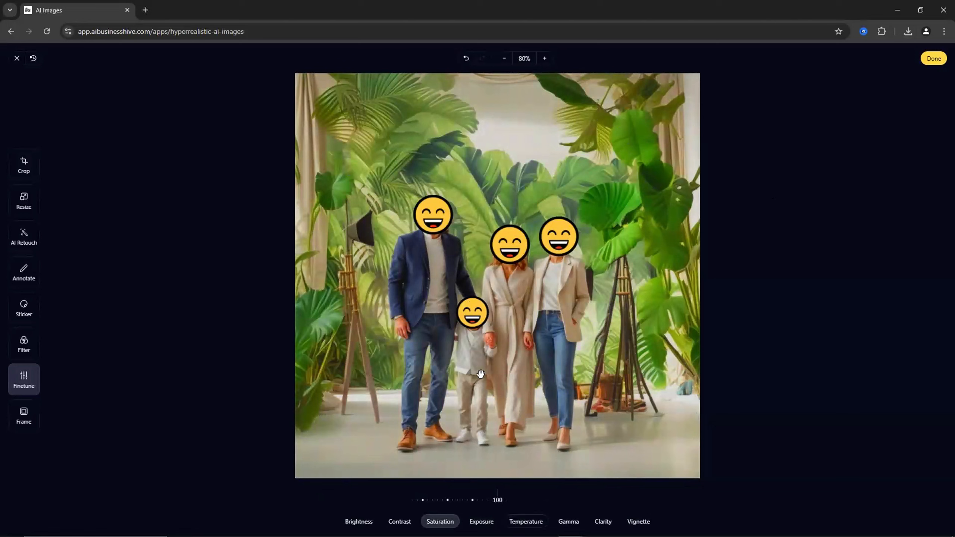
pyautogui.click(399, 522)
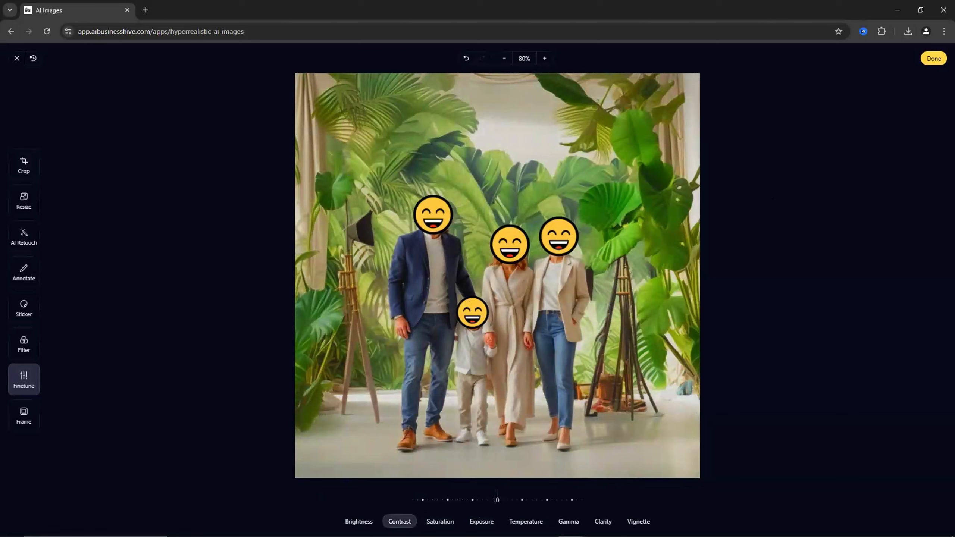
pyautogui.click(449, 521)
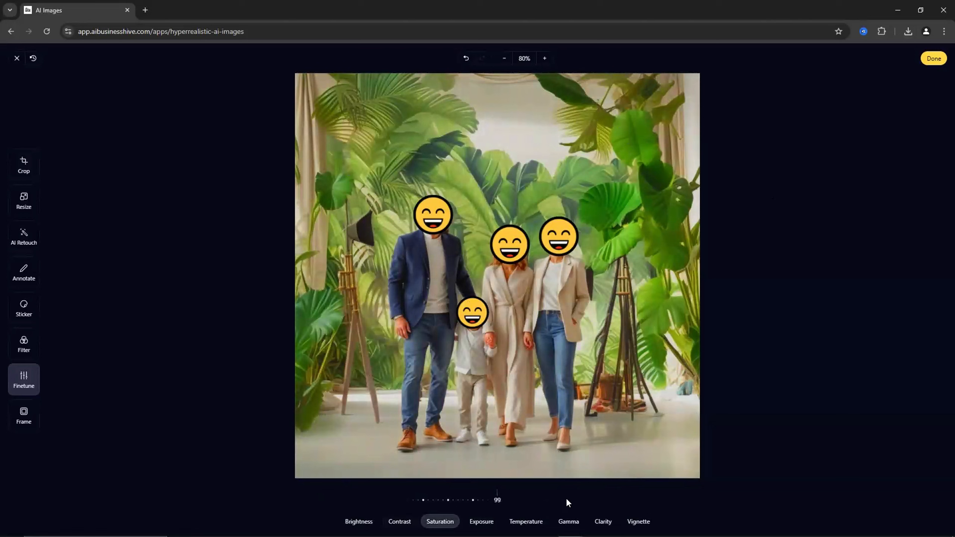
# - Set the contrast to 9 and the brightness to -19
pyautogui.click(399, 521)
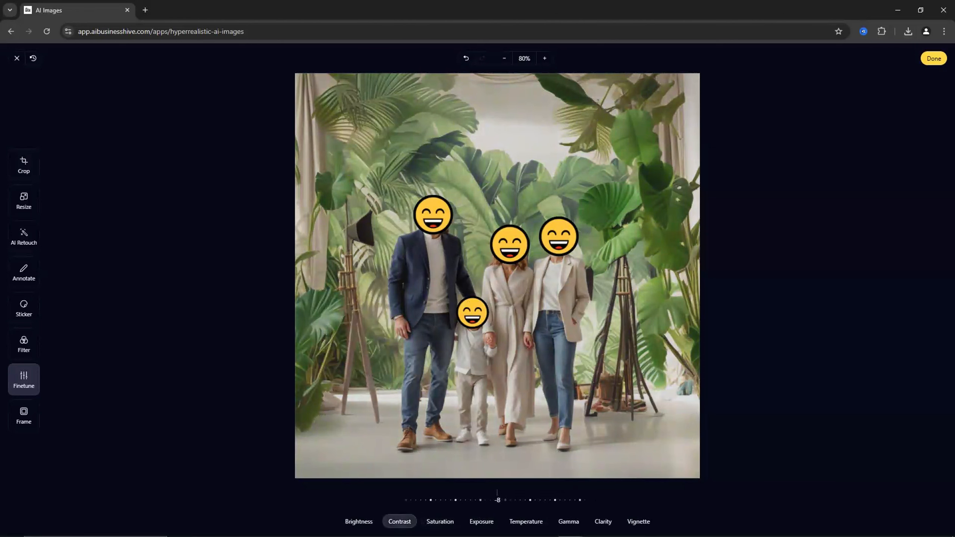
pyautogui.moveTo(496, 502); pyautogui.dragTo(623, 505)
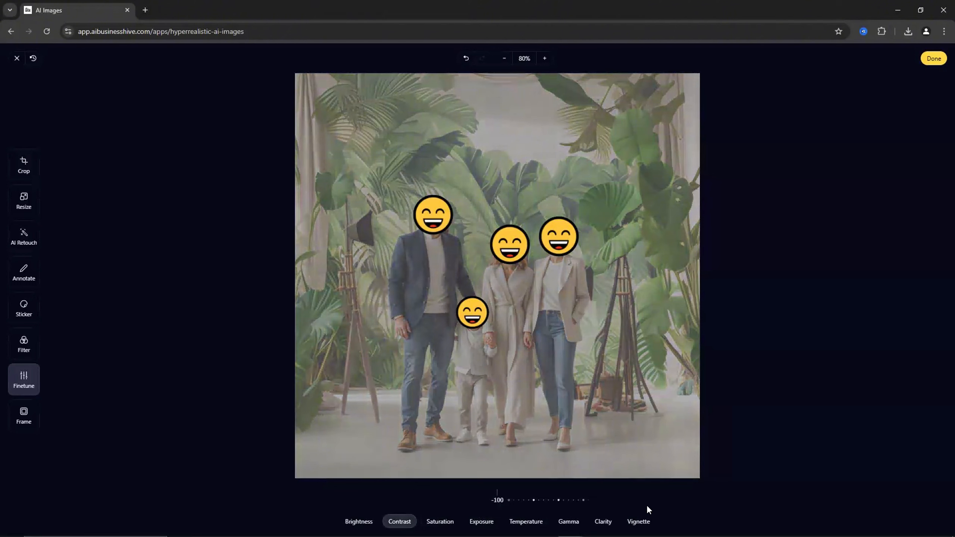
pyautogui.moveTo(644, 506); pyautogui.dragTo(284, 491)
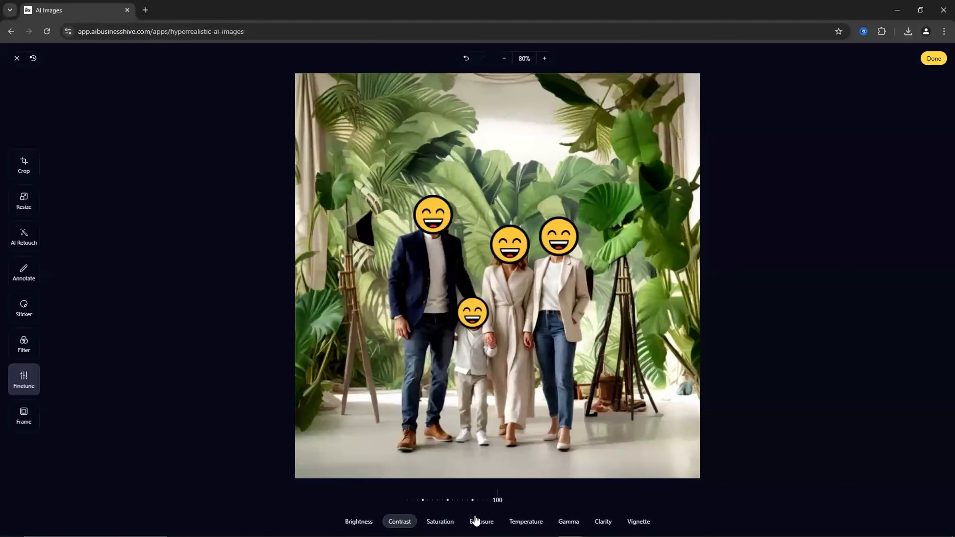
pyautogui.moveTo(468, 499); pyautogui.dragTo(543, 502)
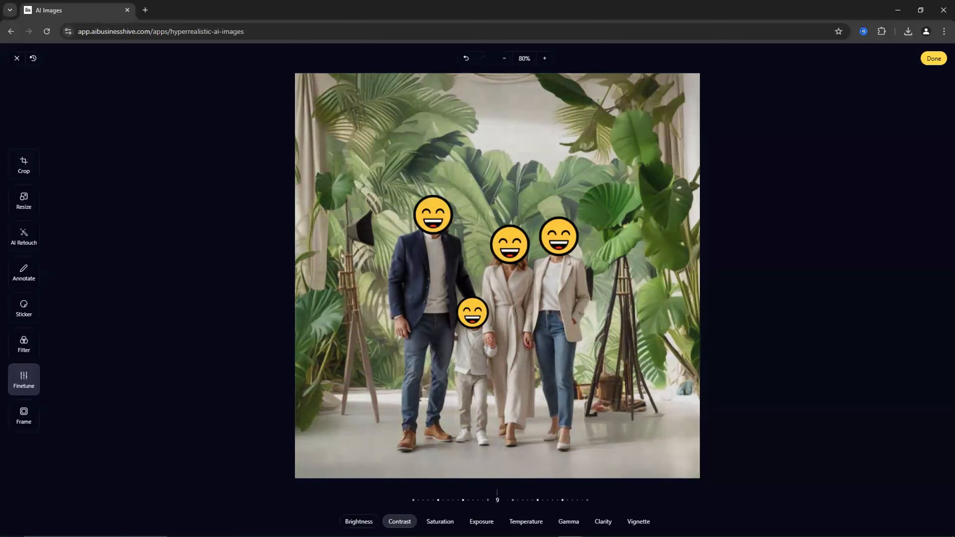
pyautogui.click(376, 521)
pyautogui.moveTo(496, 503); pyautogui.dragTo(516, 504)
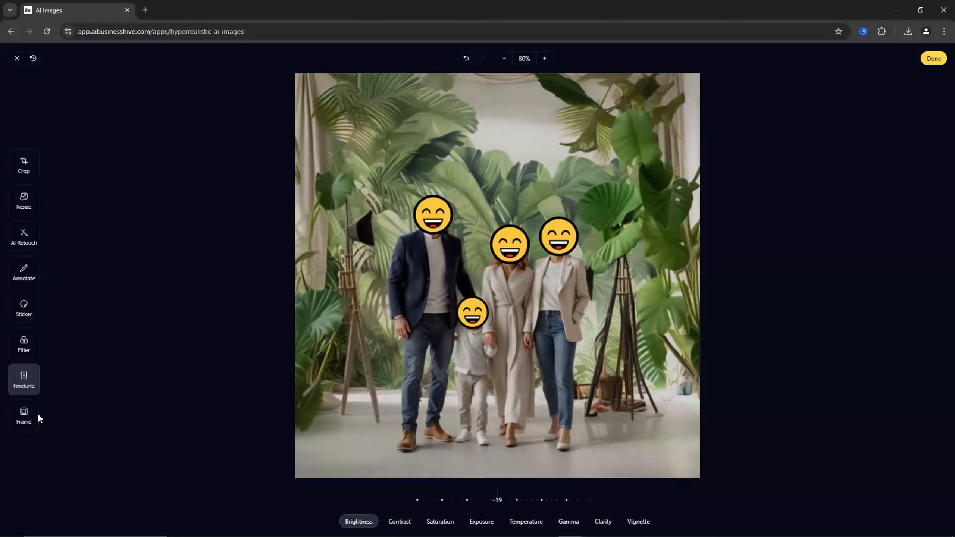
# - Try the Mat, Polaroid, Hook and Lumber frames and apply the Zebra frame
pyautogui.click(33, 422)
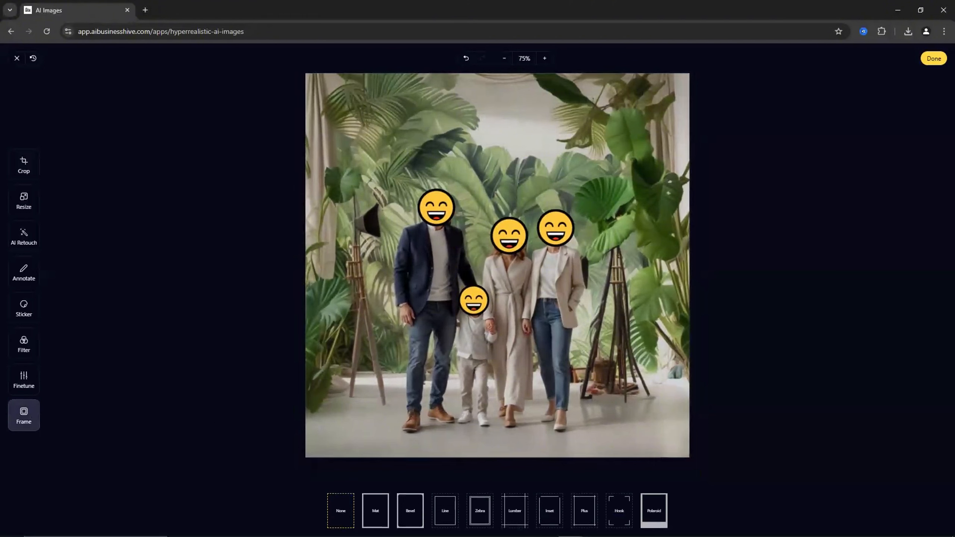
pyautogui.click(381, 522)
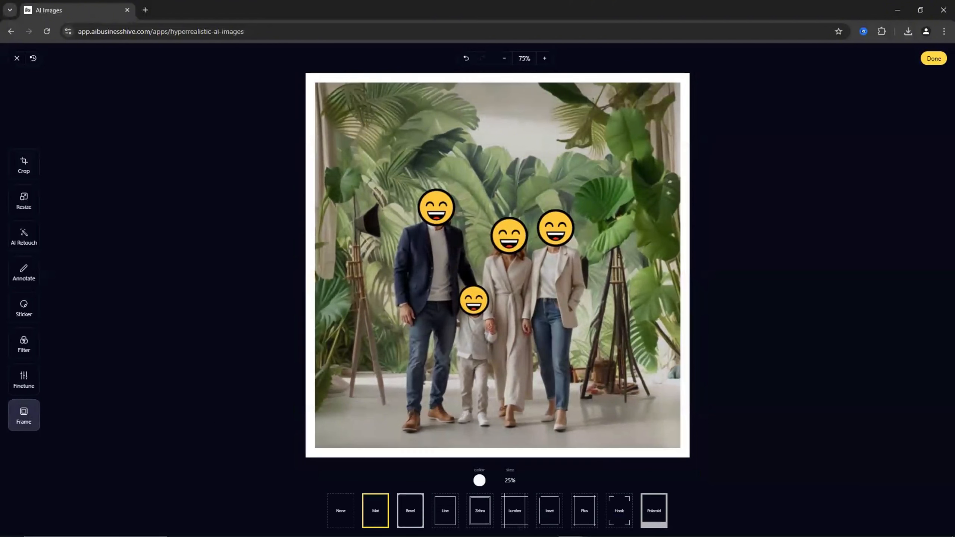
pyautogui.click(654, 512)
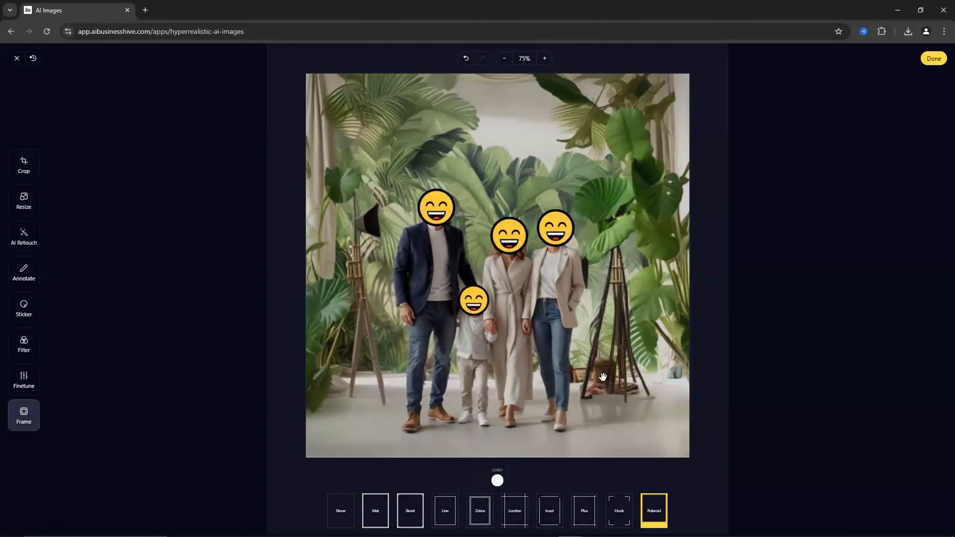
pyautogui.click(622, 522)
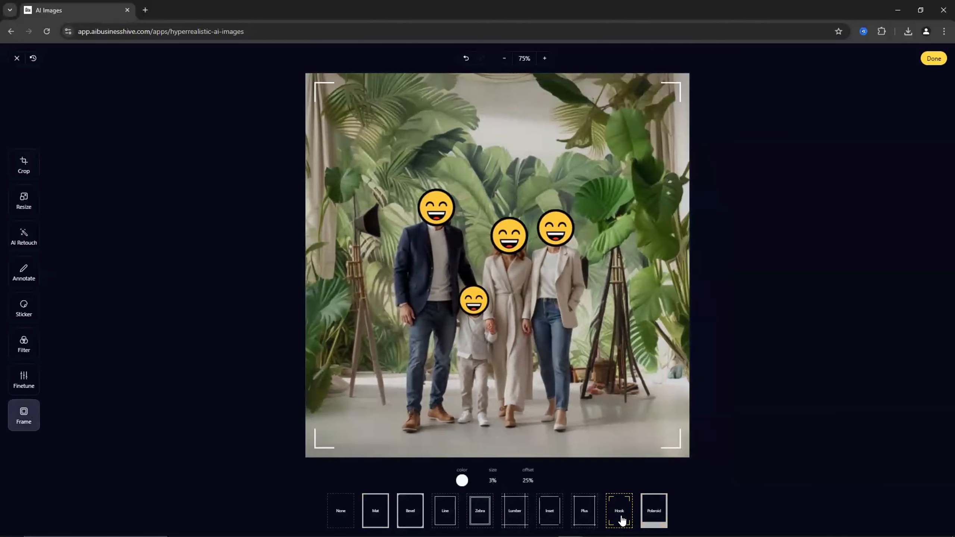
pyautogui.click(511, 516)
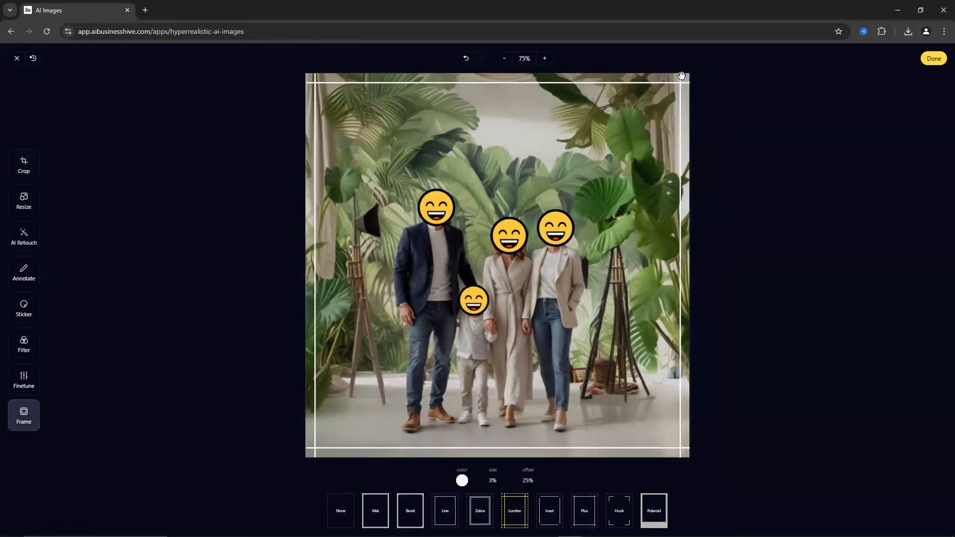
pyautogui.click(476, 514)
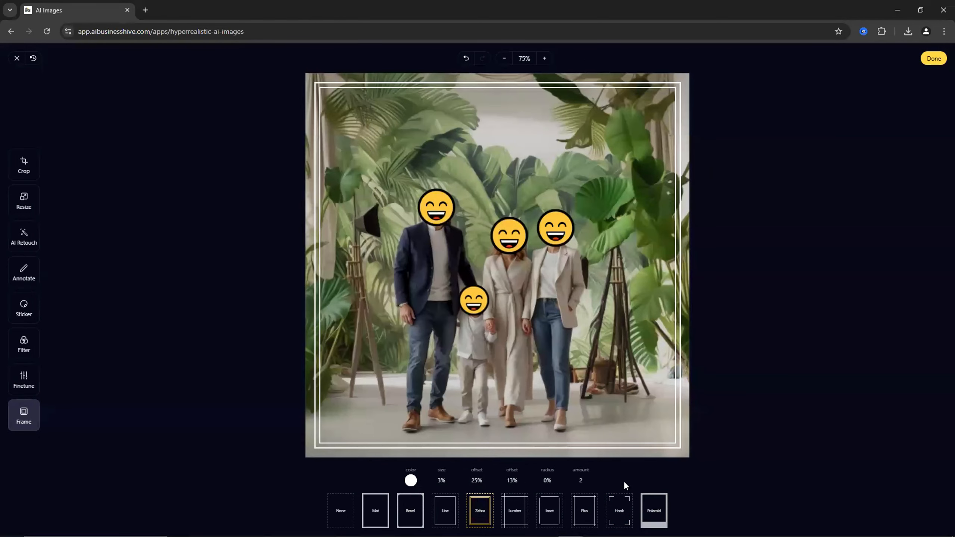
# - Set the Zebra frame's offset to 93% and finish the image edits
pyautogui.click(483, 483)
pyautogui.moveTo(467, 500); pyautogui.dragTo(500, 511)
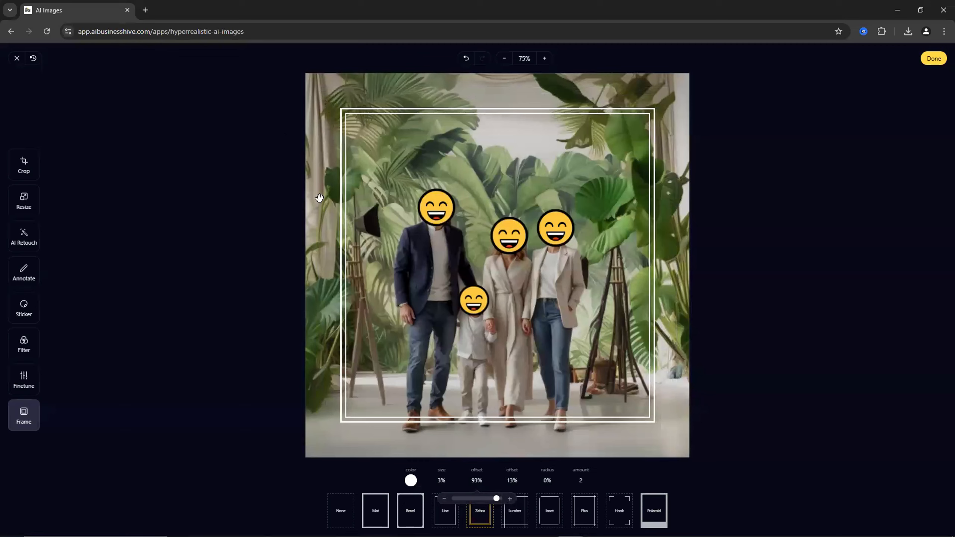
pyautogui.click(768, 257)
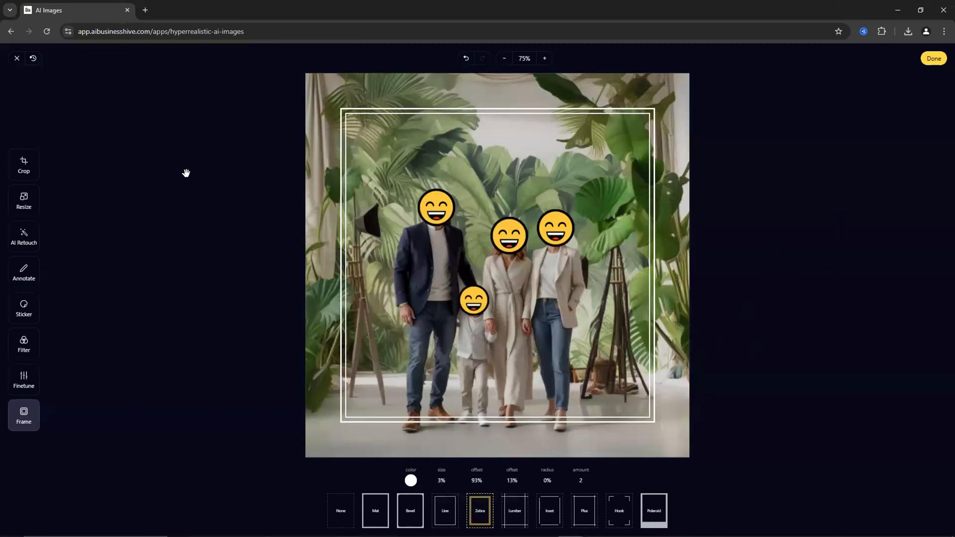
pyautogui.click(935, 59)
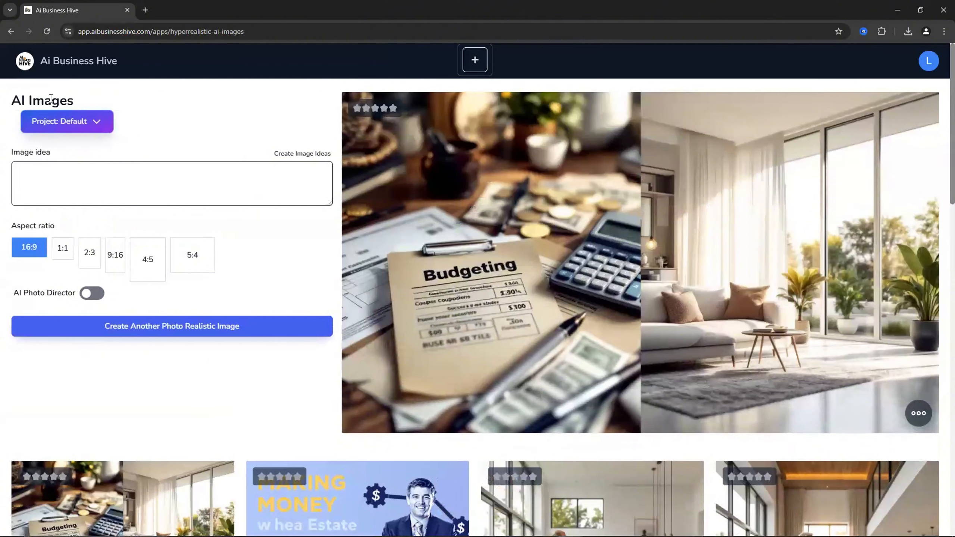
# - Open the AI Image Editor app and open then cancel its image upload dialog
pyautogui.click(67, 71)
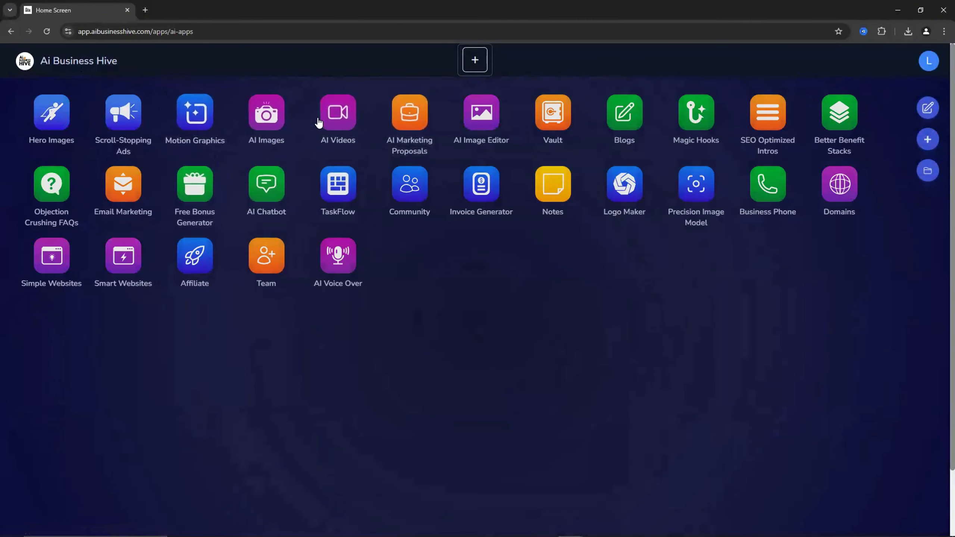
pyautogui.click(483, 126)
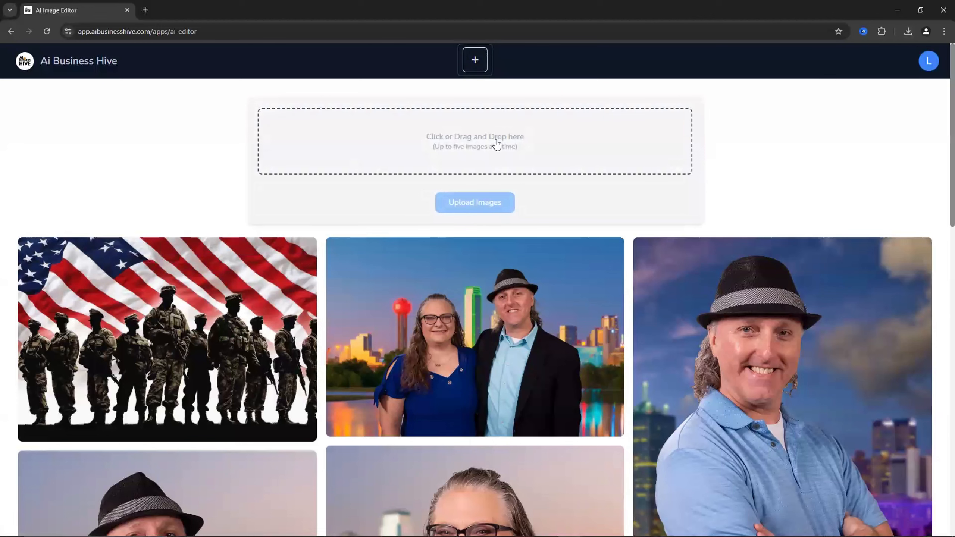
pyautogui.click(498, 143)
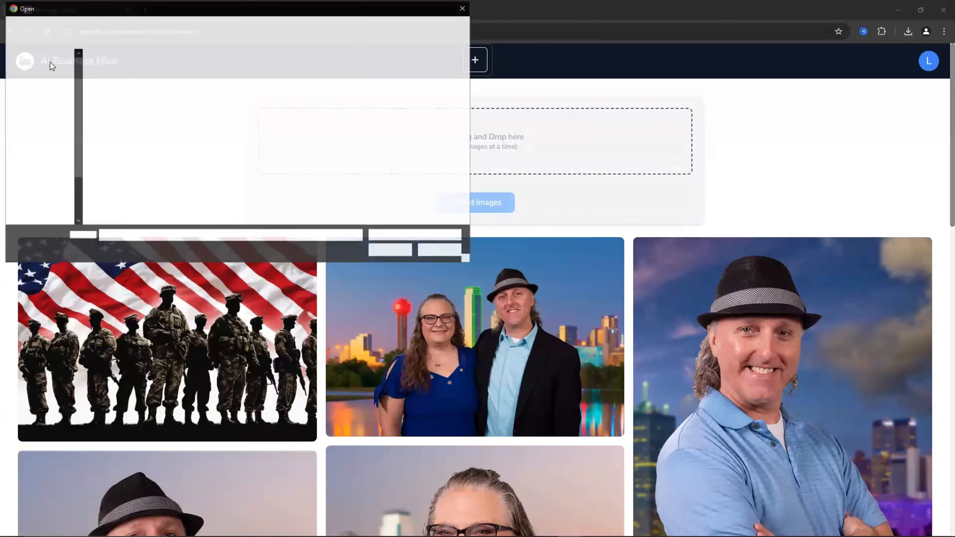
pyautogui.press('Escape')
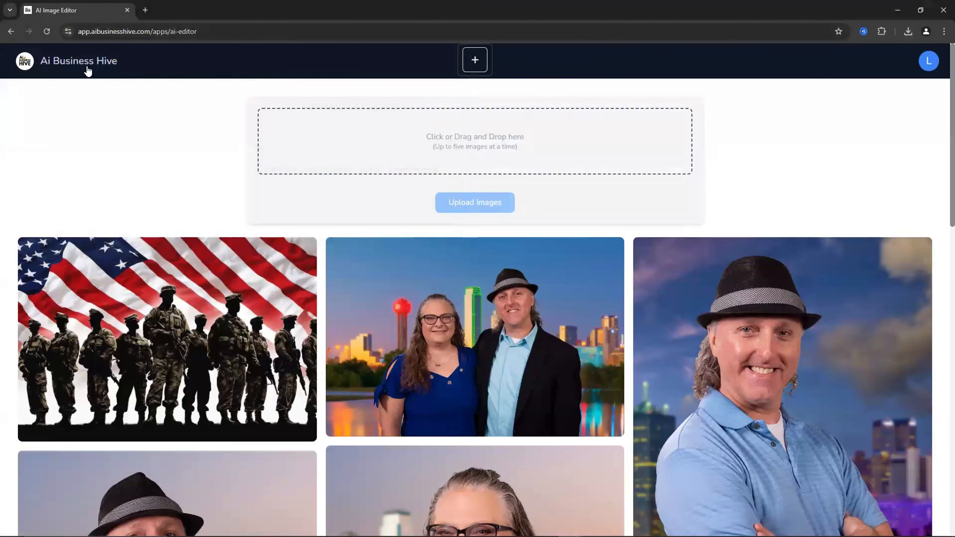
# - Return to the apps home screen and open then close the account menu
pyautogui.click(80, 69)
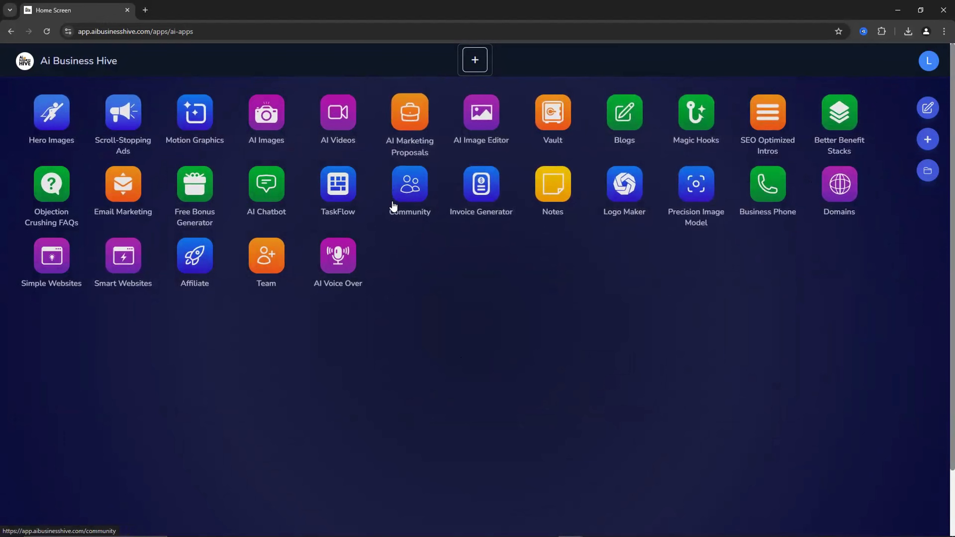
pyautogui.click(921, 62)
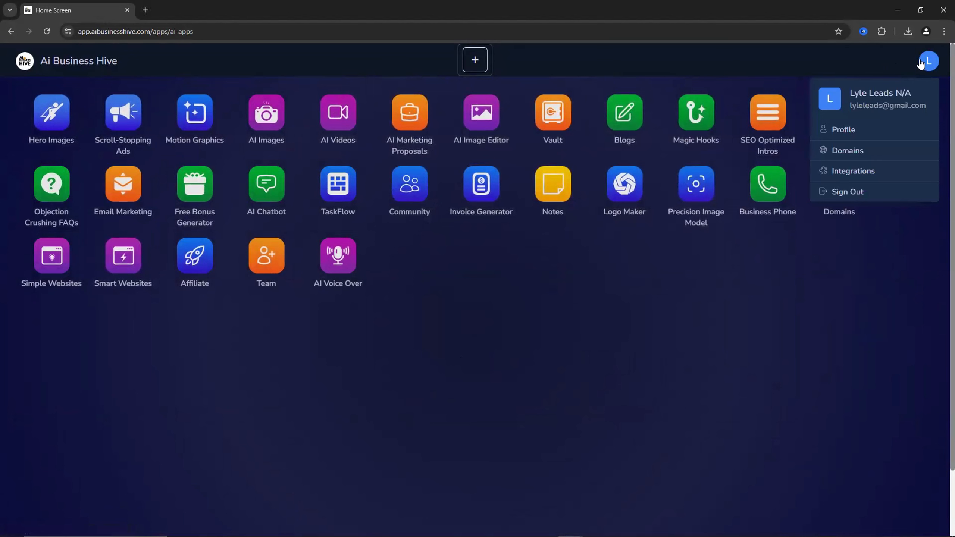
pyautogui.click(921, 64)
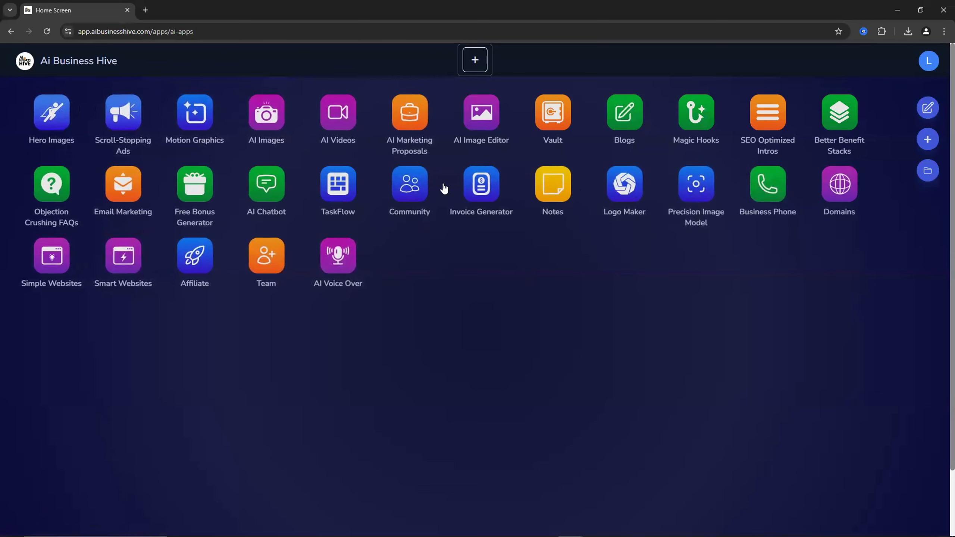
# - Open the Vault and go back to the apps home screen
pyautogui.click(540, 115)
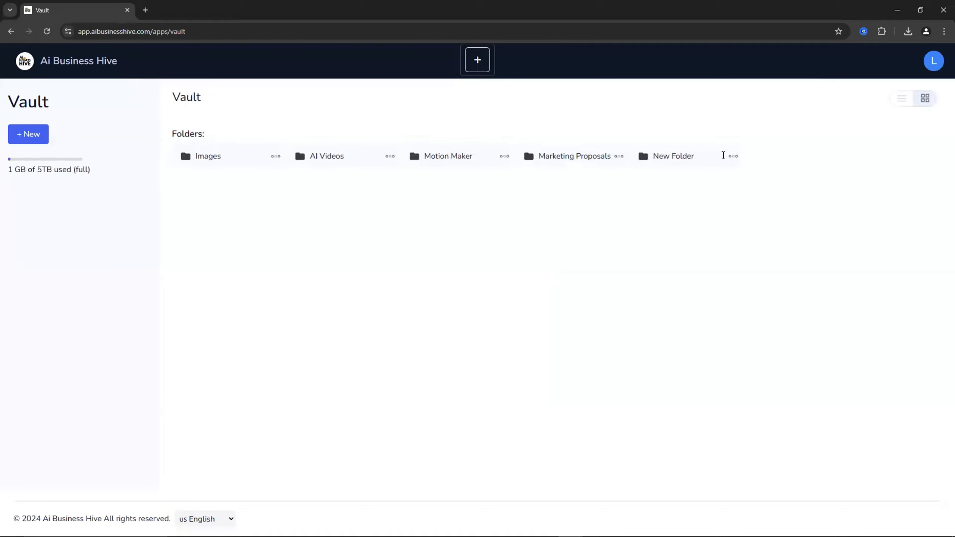
pyautogui.click(62, 59)
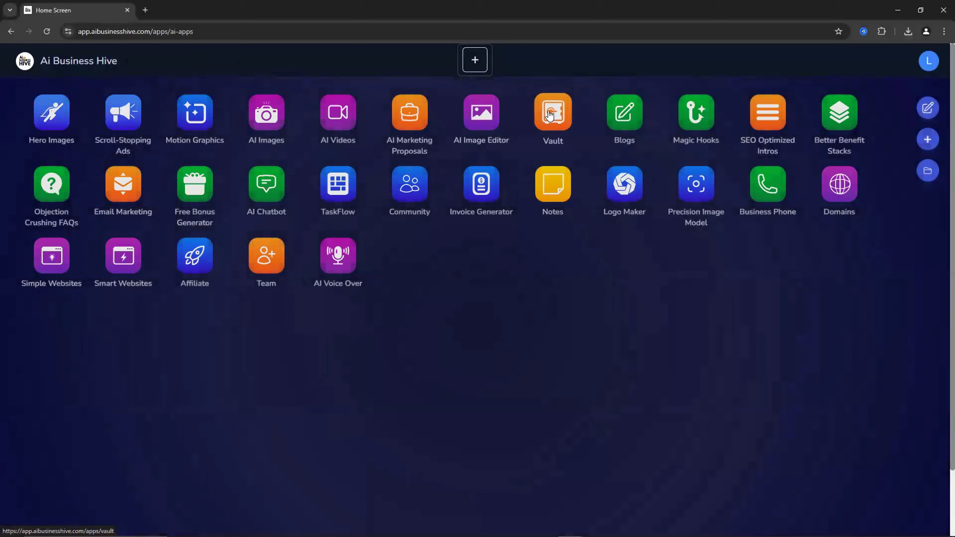